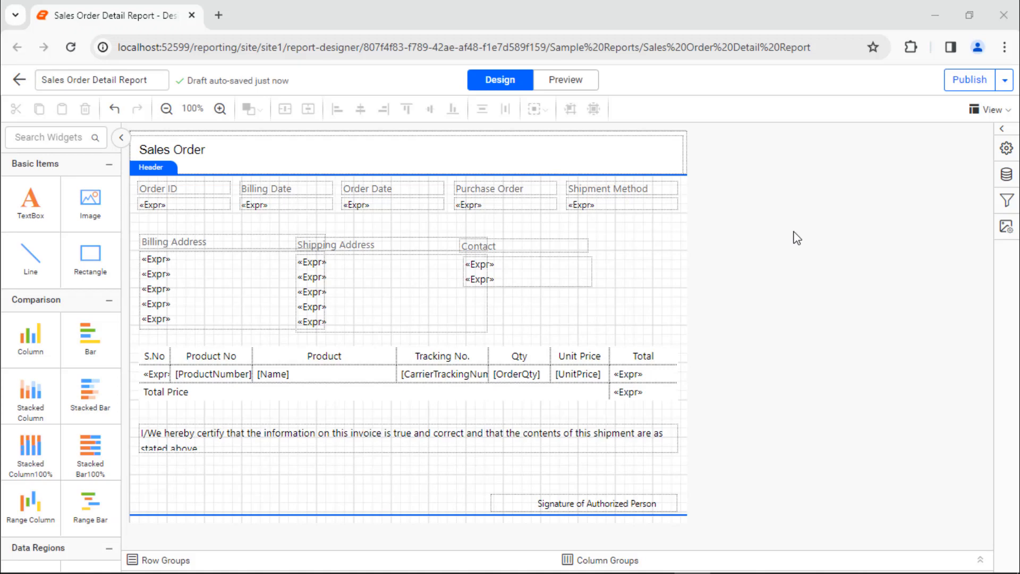
Open the alignment properties of the Sales Order title in the report header.
{"action": "left_click", "coordinate": [579, 170]}
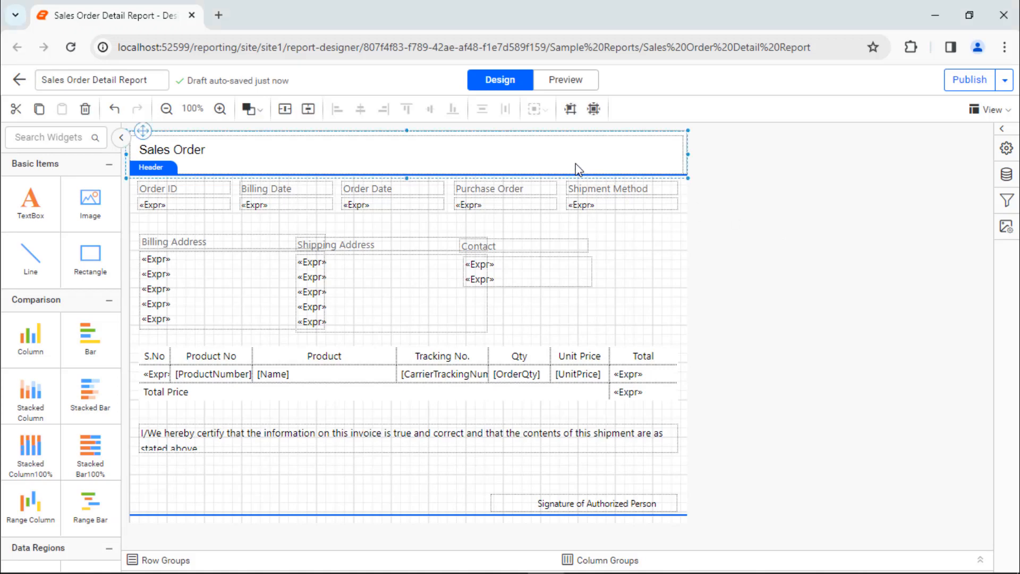
{"action": "left_click", "coordinate": [1007, 148]}
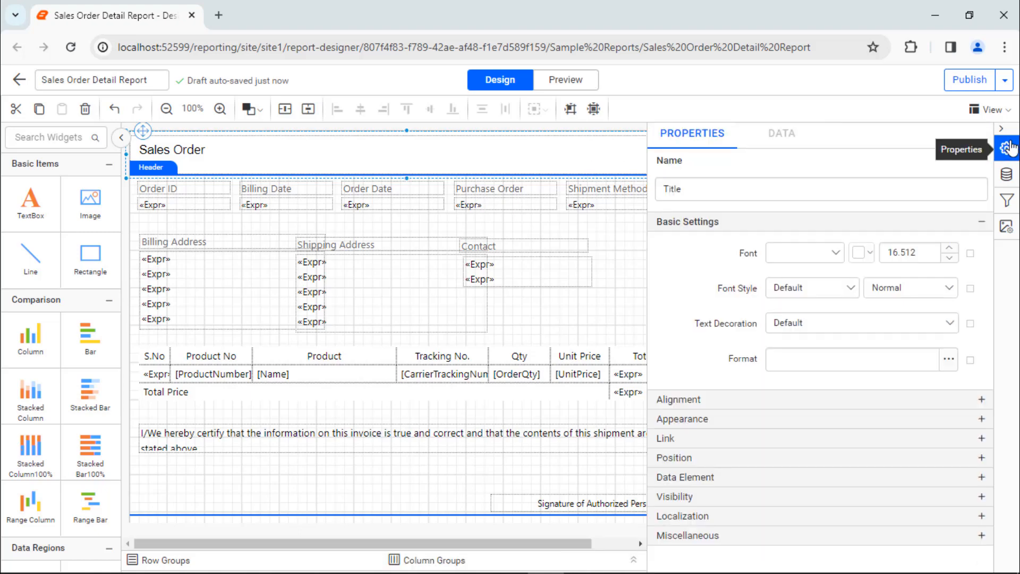
{"action": "left_click", "coordinate": [869, 400]}
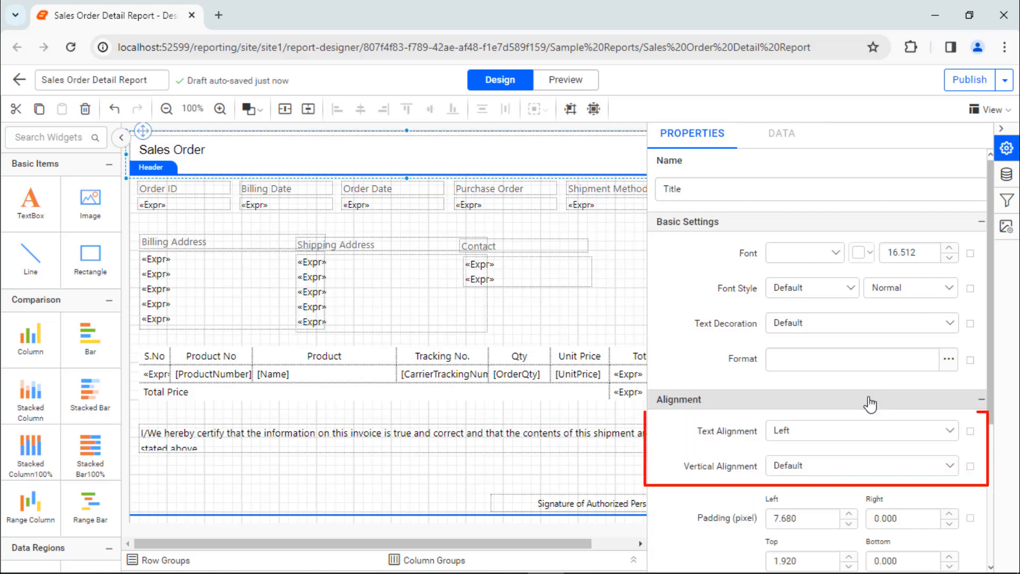
Try the Right and Left text alignments on the Sales Order title.
{"action": "left_click", "coordinate": [951, 430]}
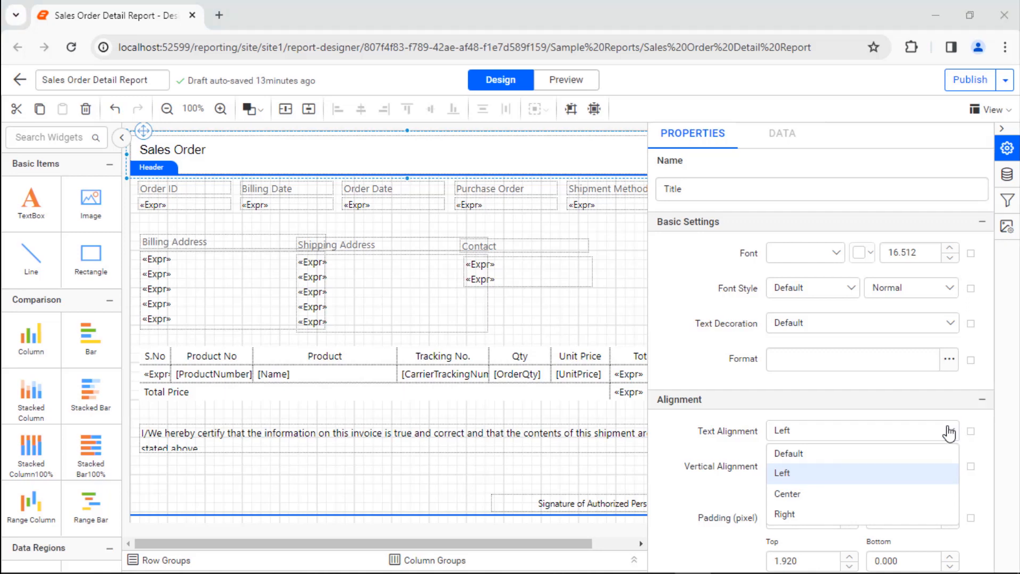
{"action": "left_click", "coordinate": [942, 514]}
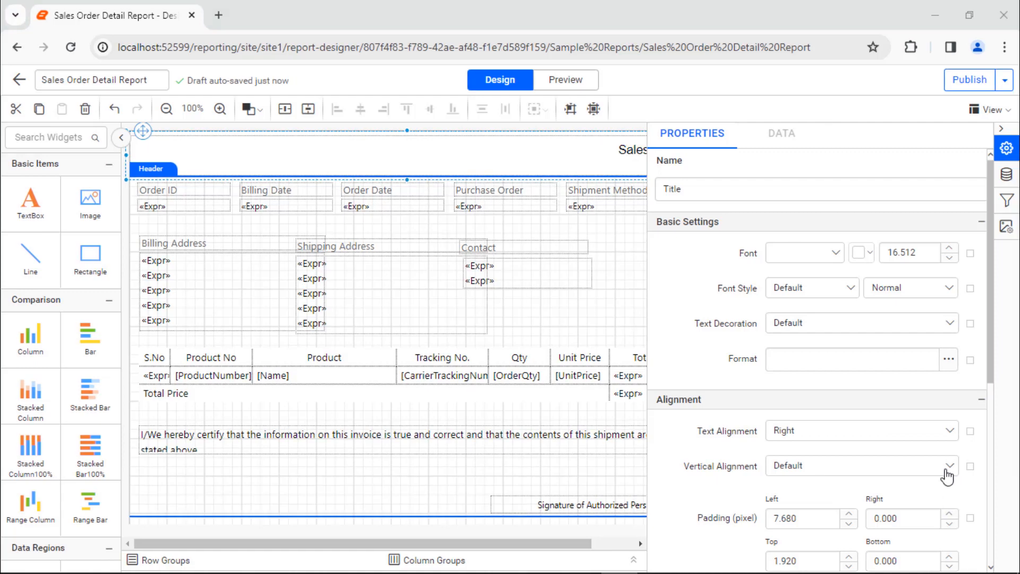
{"action": "left_click", "coordinate": [949, 430]}
{"action": "left_click", "coordinate": [937, 474]}
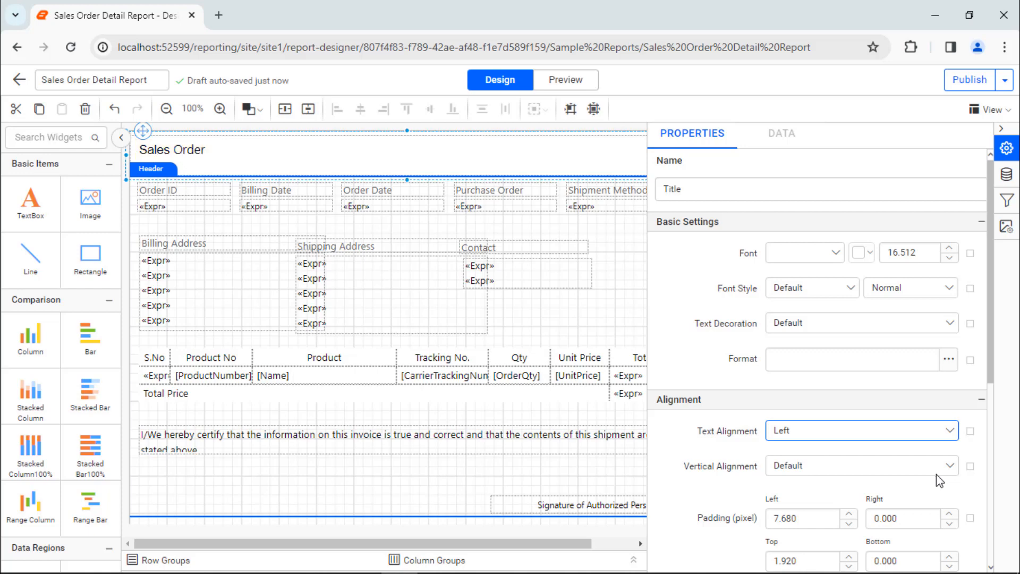
Set the Sales Order title's text alignment to Center.
{"action": "left_click", "coordinate": [949, 431]}
{"action": "left_click", "coordinate": [936, 492]}
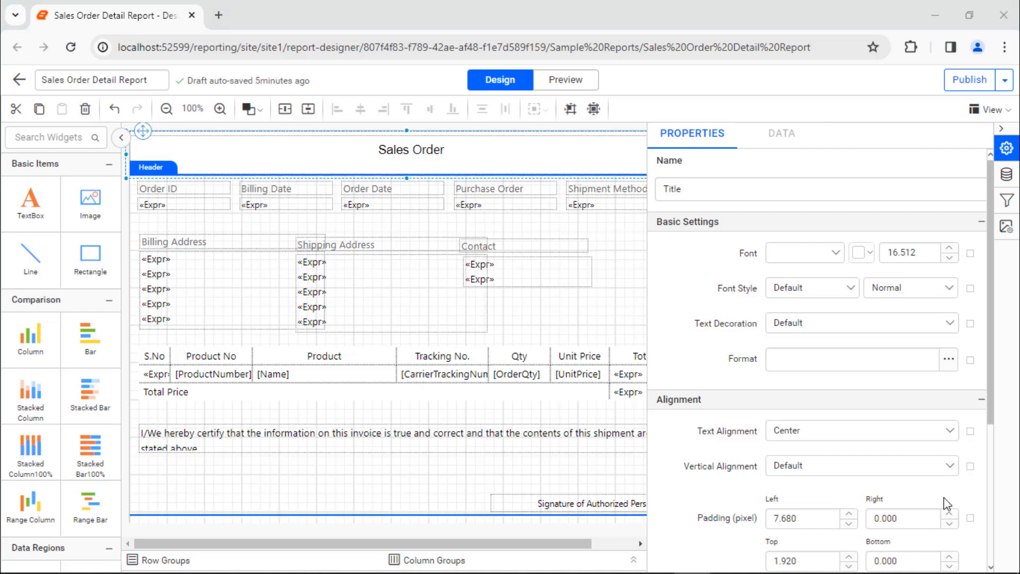
Left-align the text of the Product No, Product and Tracking No. column headers together.
{"action": "left_click", "coordinate": [233, 363]}
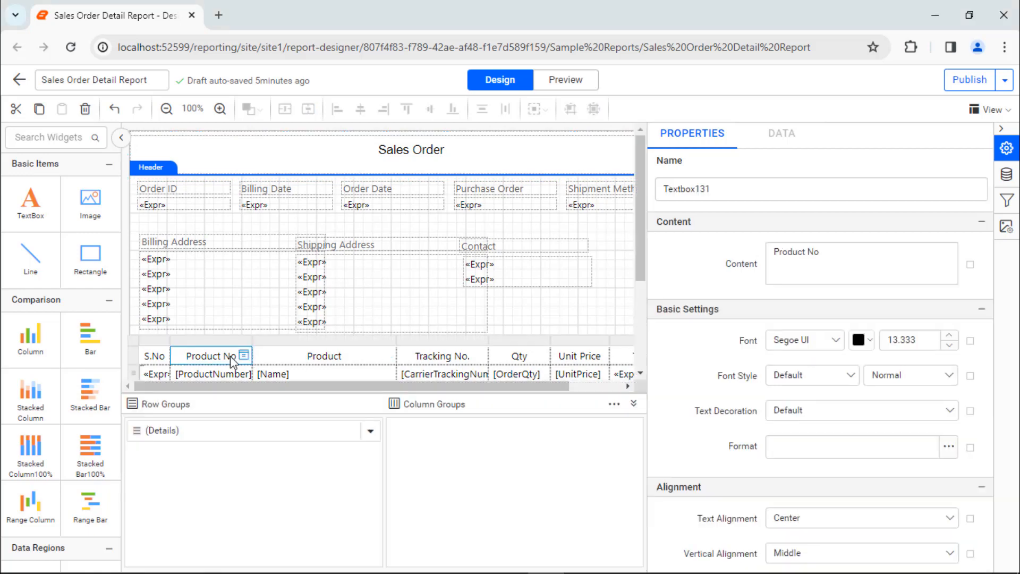
{"action": "left_click", "coordinate": [293, 357], "text": "ctrl"}
{"action": "left_click", "coordinate": [446, 365], "text": "ctrl"}
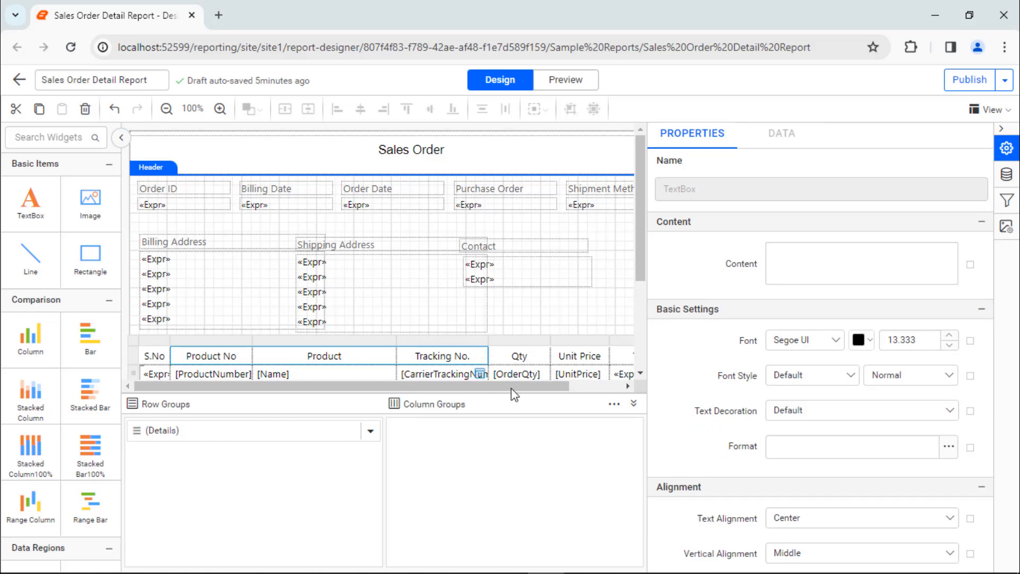
{"action": "left_click", "coordinate": [946, 518]}
{"action": "left_click", "coordinate": [944, 452]}
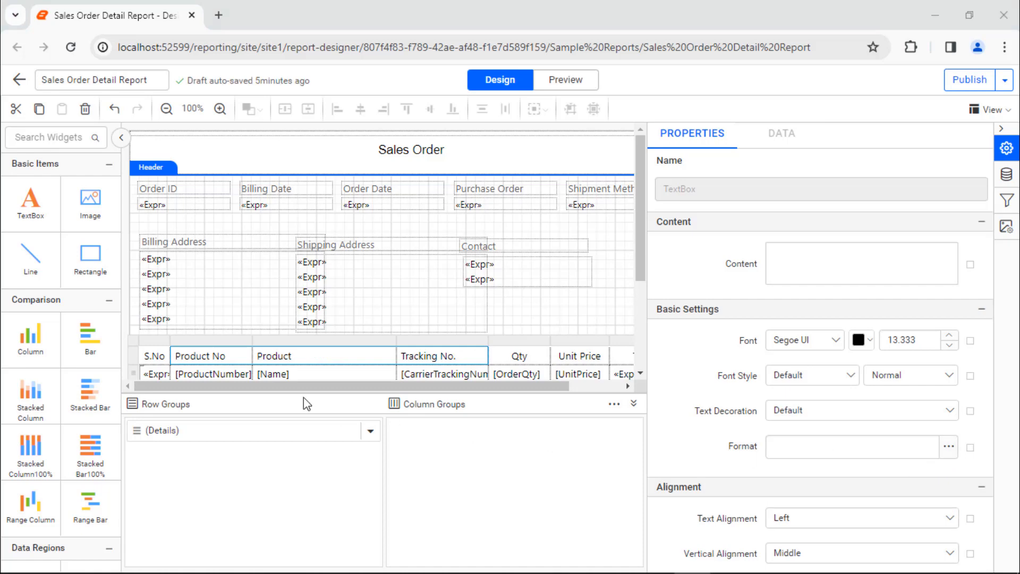
Right-align the text of the S.No, Qty, Unit Price and Total column headers together.
{"action": "left_click", "coordinate": [153, 356]}
{"action": "left_click", "coordinate": [513, 355], "text": "ctrl"}
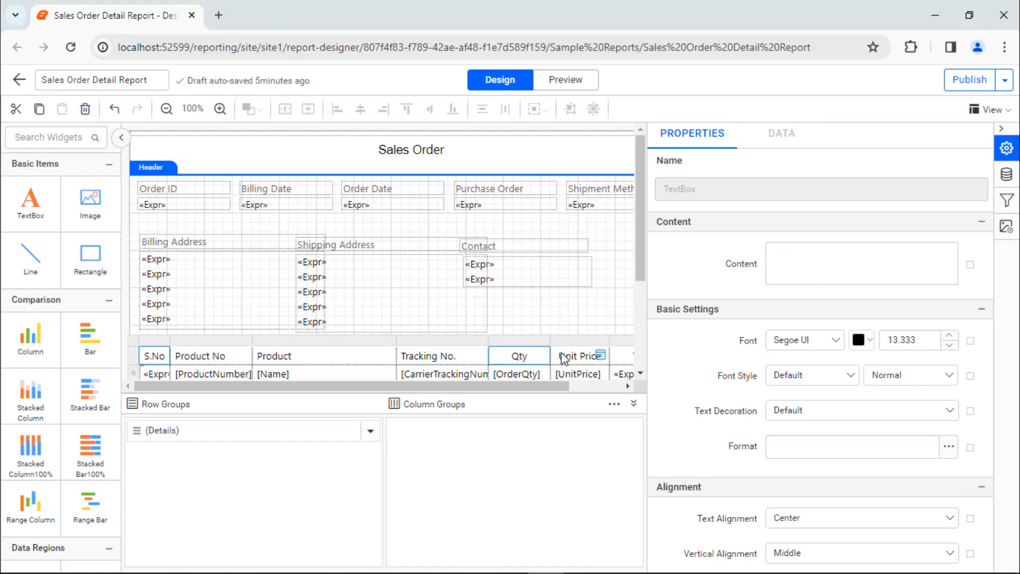
{"action": "left_click", "coordinate": [941, 520]}
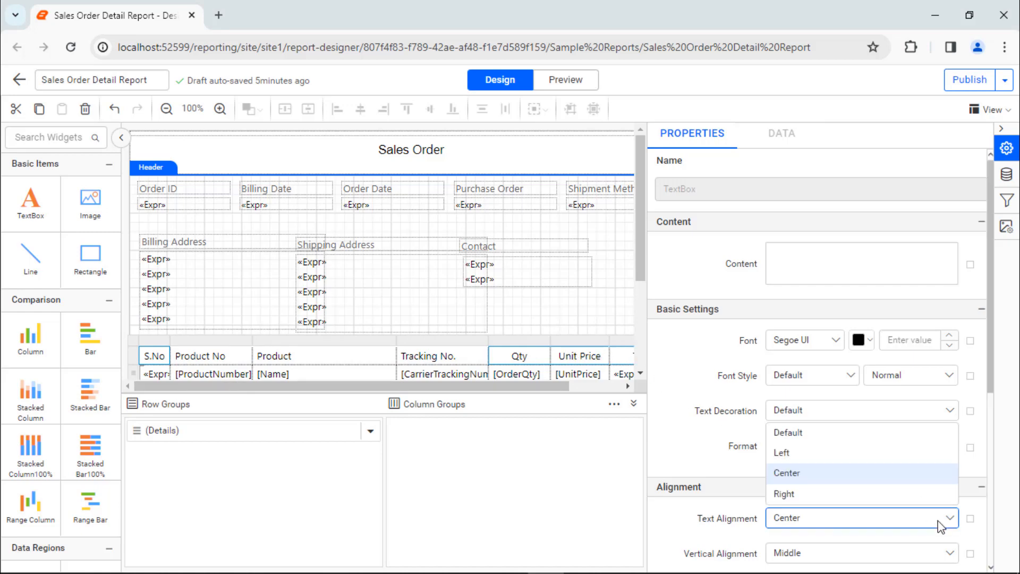
{"action": "left_click", "coordinate": [941, 499]}
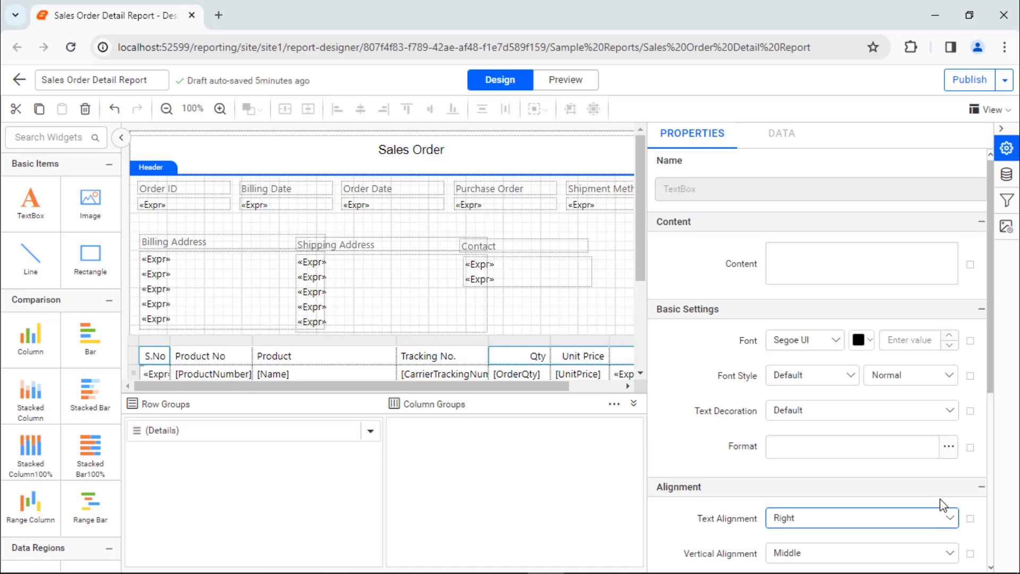
Left-align the product number, name and tracking number cells in the table's detail row.
{"action": "left_click_drag", "start_coordinate": [154, 375], "coordinate": [441, 374]}
{"action": "left_click", "coordinate": [941, 518]}
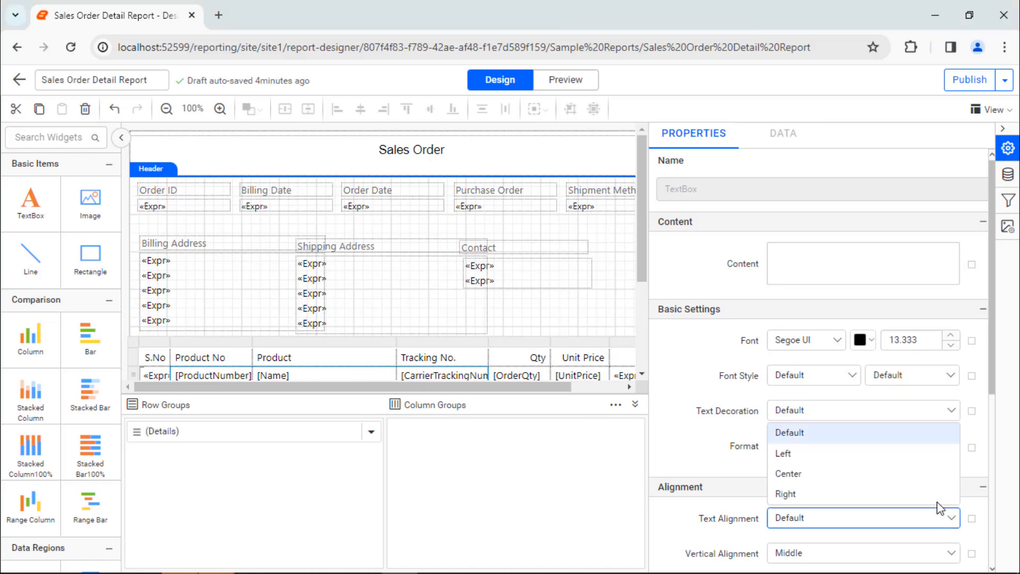
{"action": "left_click", "coordinate": [922, 453]}
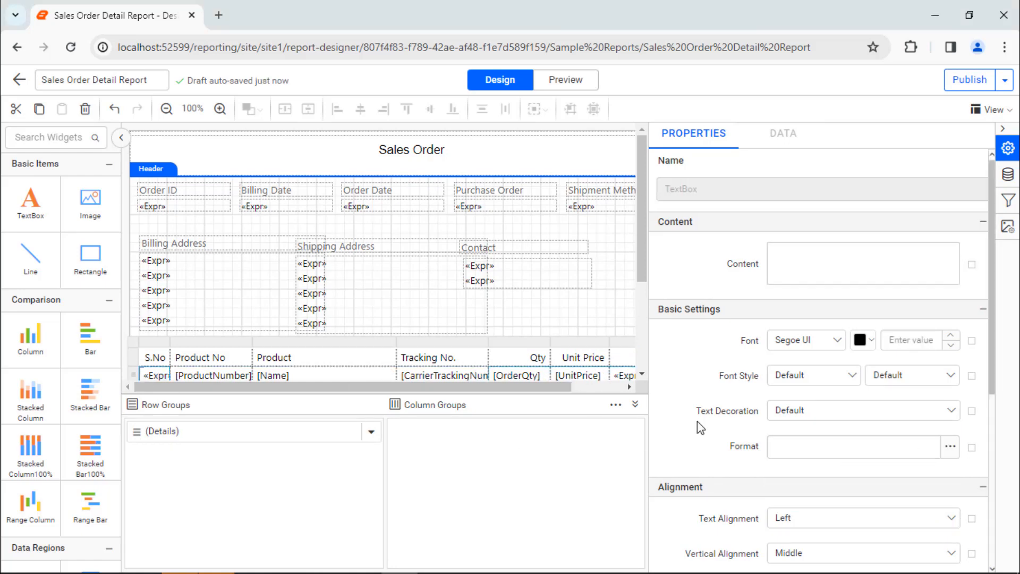
Right-align the serial number, quantity, unit price and total cells in the table's detail row.
{"action": "left_click", "coordinate": [941, 518]}
{"action": "left_click", "coordinate": [940, 466]}
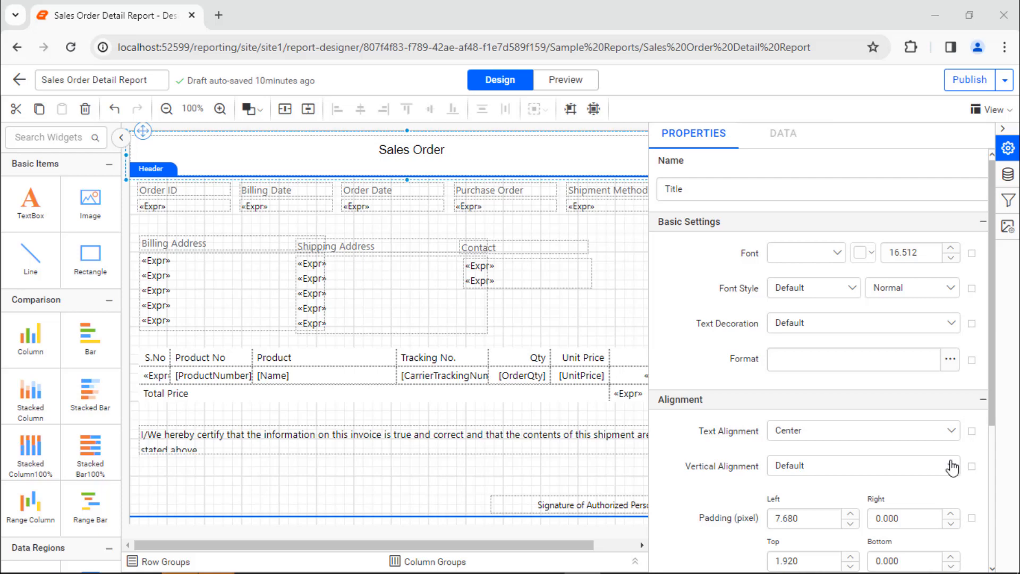
Try the Middle, Bottom and Top vertical alignments on the Sales Order title.
{"action": "left_click", "coordinate": [952, 467]}
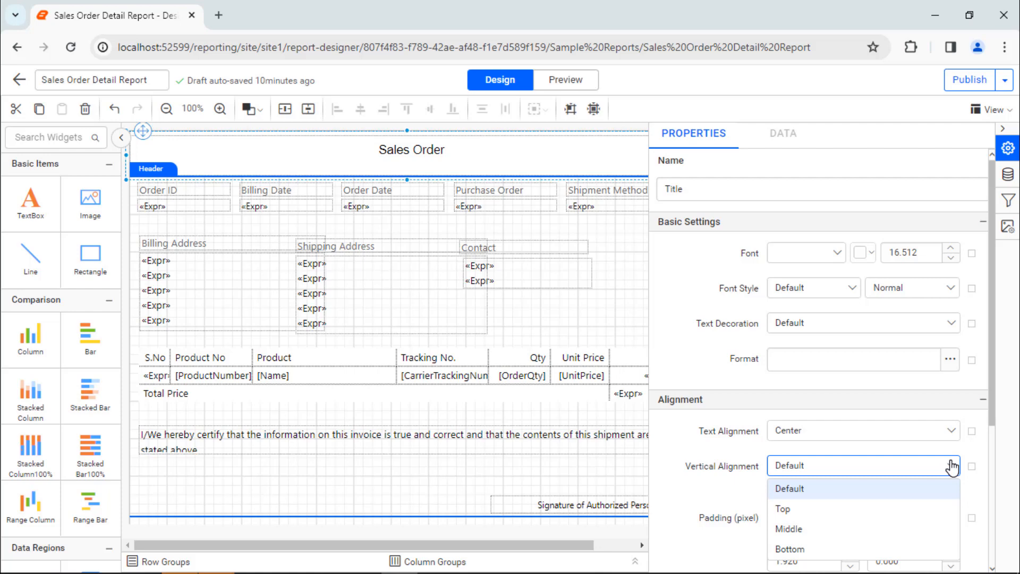
{"action": "left_click", "coordinate": [954, 528]}
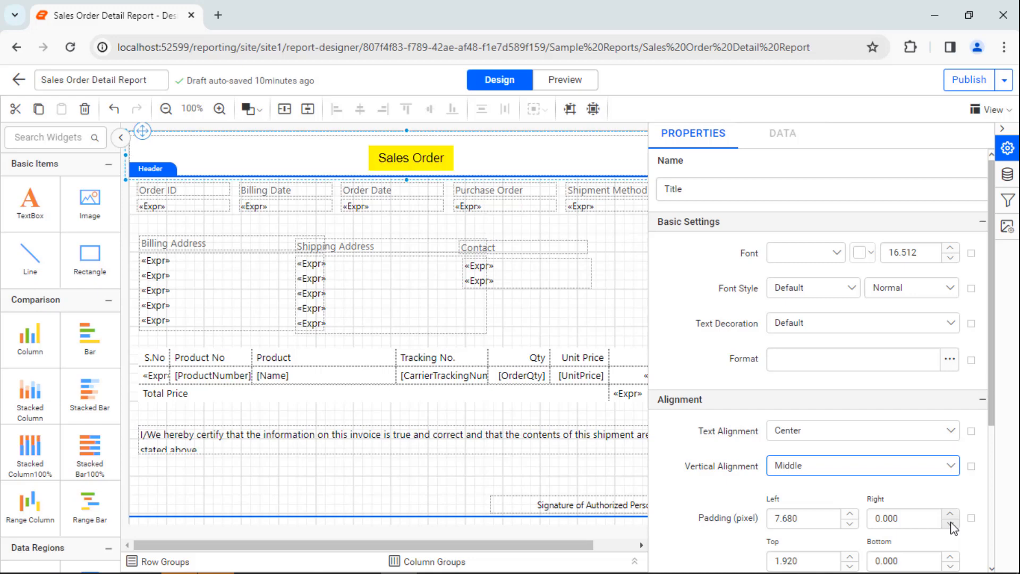
{"action": "left_click", "coordinate": [948, 466]}
{"action": "left_click", "coordinate": [933, 547]}
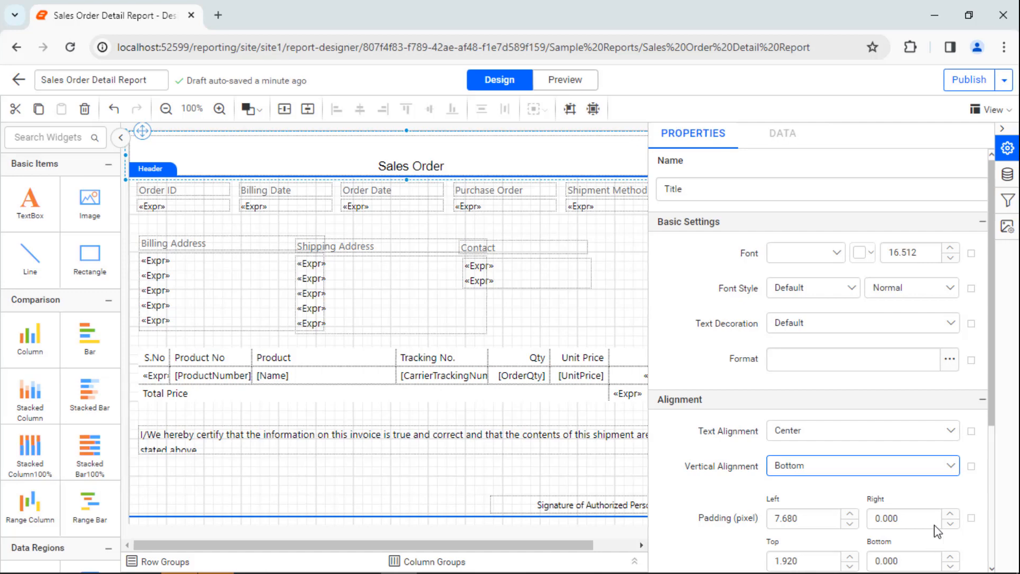
{"action": "left_click", "coordinate": [947, 467]}
{"action": "left_click", "coordinate": [930, 508]}
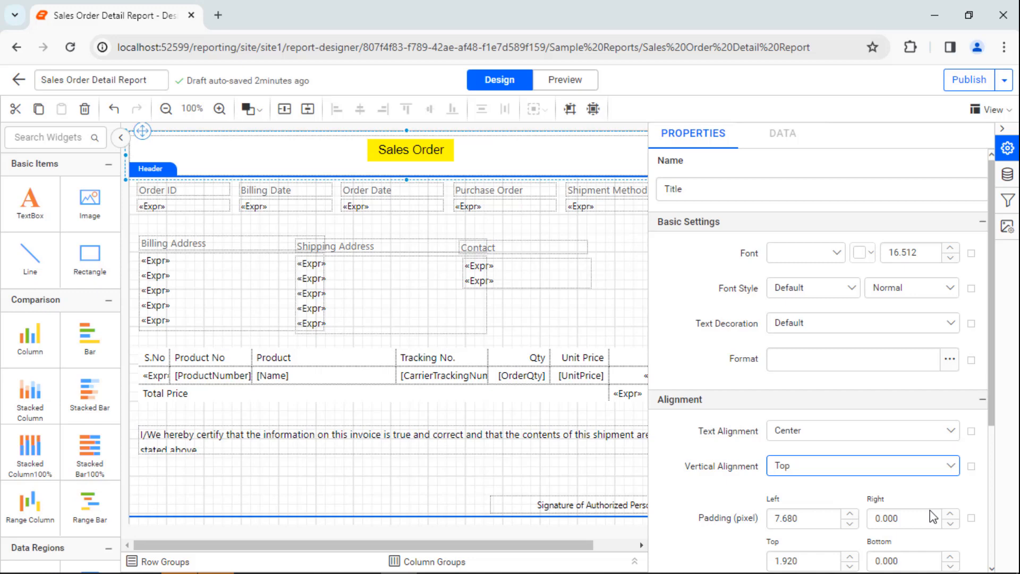
Set the Sales Order title's vertical alignment to Middle.
{"action": "left_click", "coordinate": [935, 465]}
{"action": "left_click", "coordinate": [933, 526]}
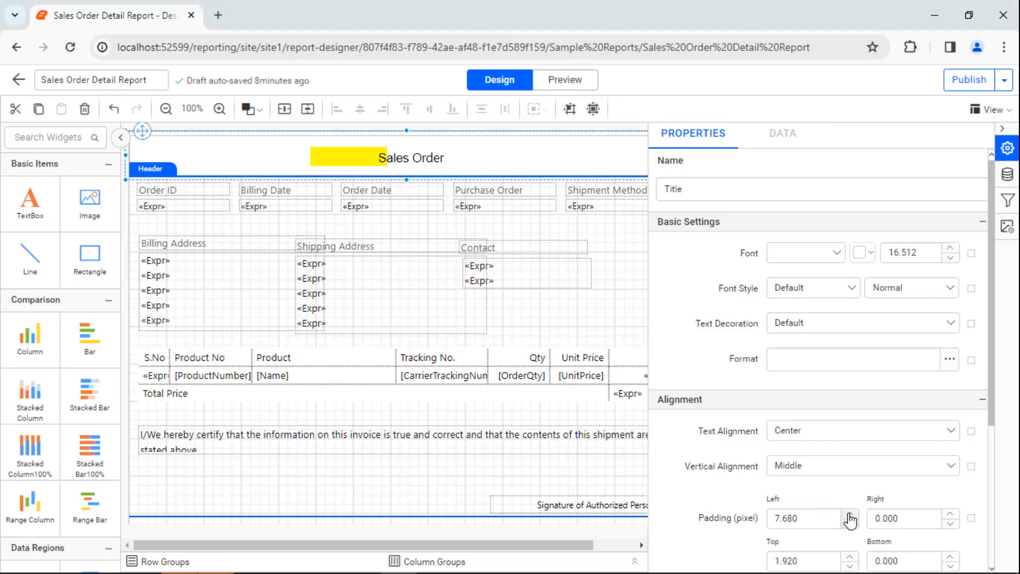
Increase the Sales Order title's left padding gradually to about 38.18 pixels.
{"action": "left_click", "coordinate": [849, 515]}
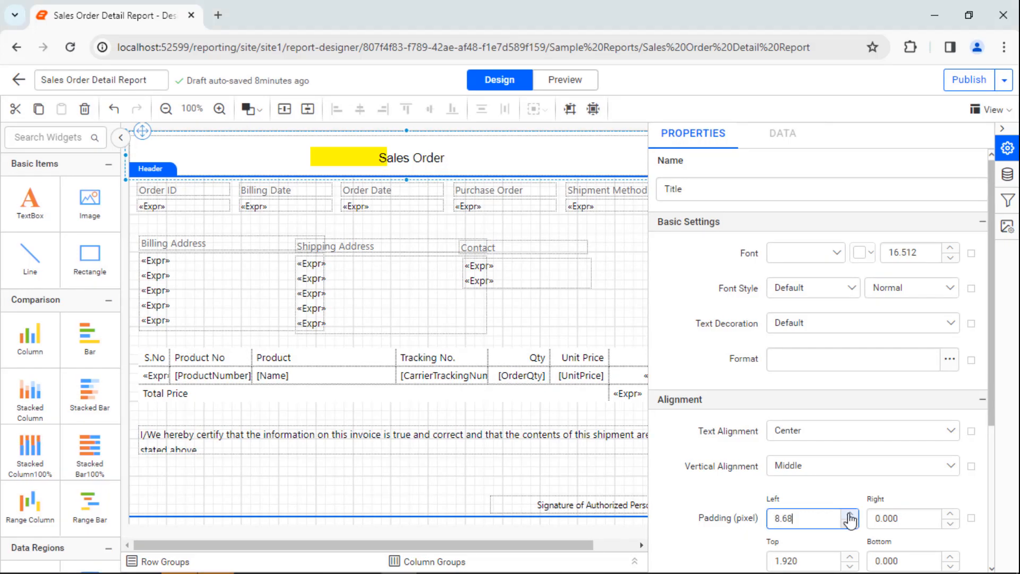
{"action": "left_click", "coordinate": [849, 514]}
{"action": "left_click", "coordinate": [849, 514]}
{"action": "left_click", "coordinate": [849, 514]}
{"action": "left_click", "coordinate": [849, 514]}
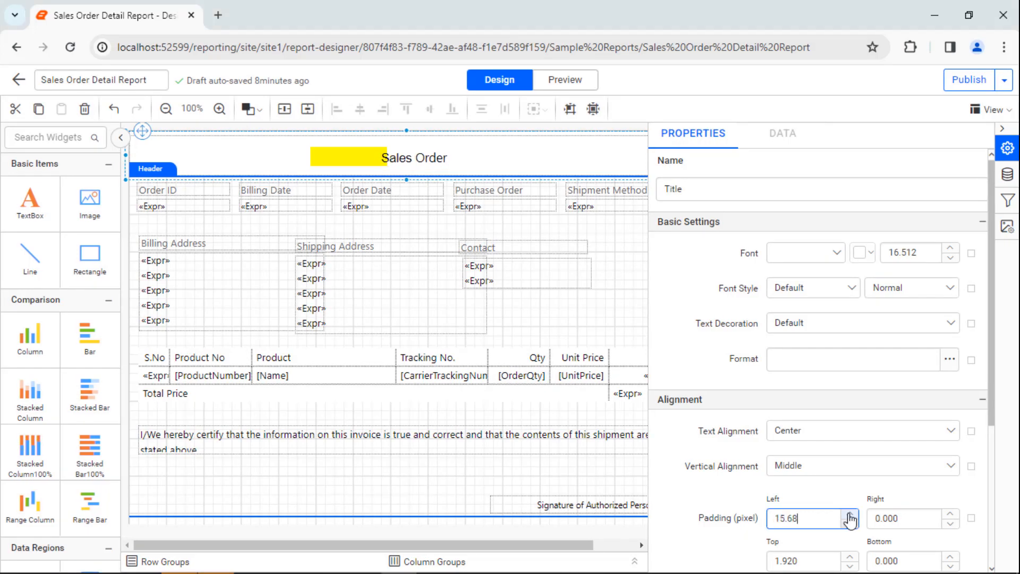
{"action": "left_click", "coordinate": [849, 514]}
{"action": "left_click", "coordinate": [849, 515]}
{"action": "left_click", "coordinate": [849, 514]}
{"action": "left_click", "coordinate": [849, 514]}
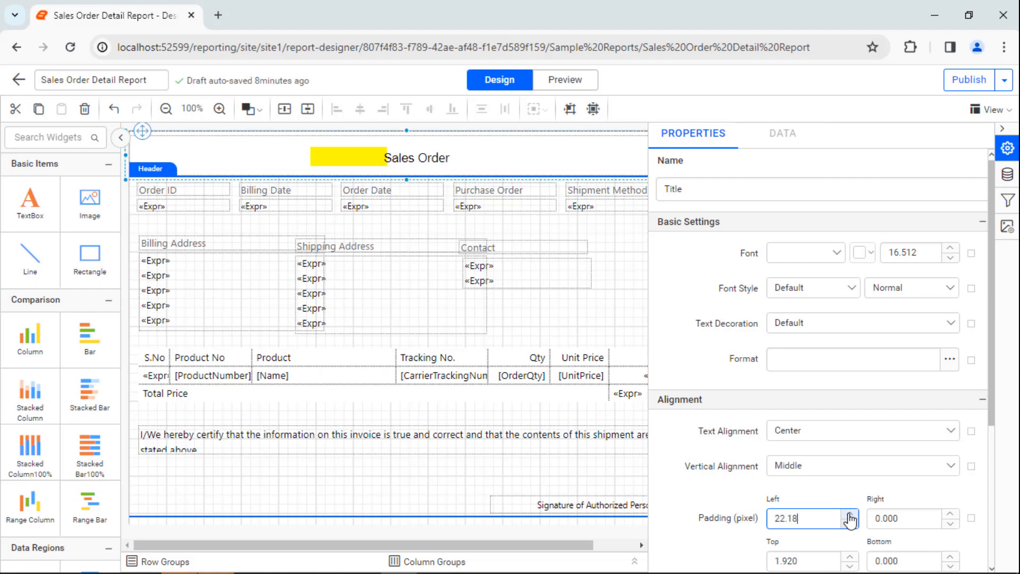
{"action": "left_click", "coordinate": [849, 514]}
{"action": "left_click", "coordinate": [849, 514]}
{"action": "left_click", "coordinate": [849, 515]}
{"action": "left_click", "coordinate": [849, 514]}
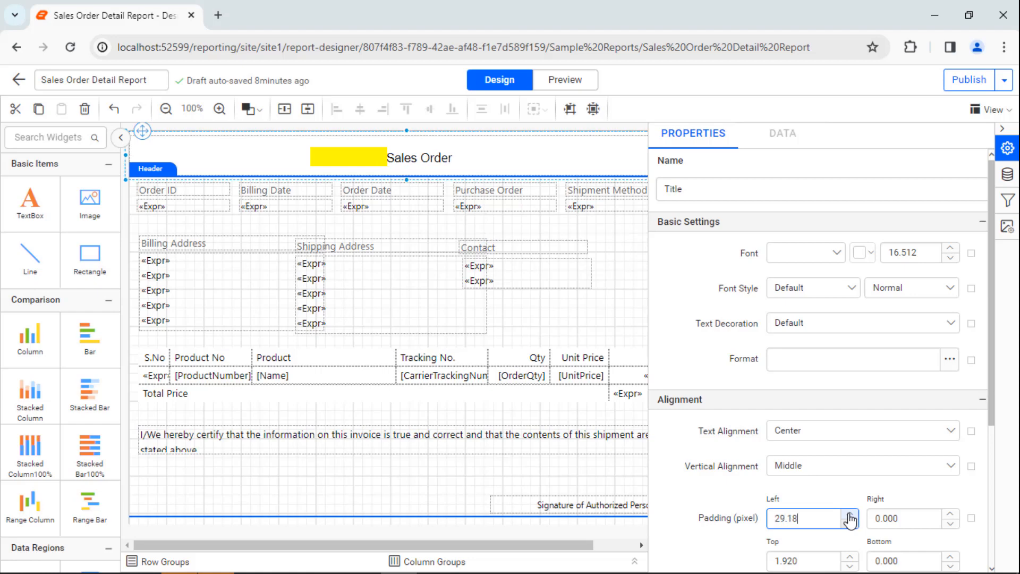
{"action": "left_click", "coordinate": [849, 514]}
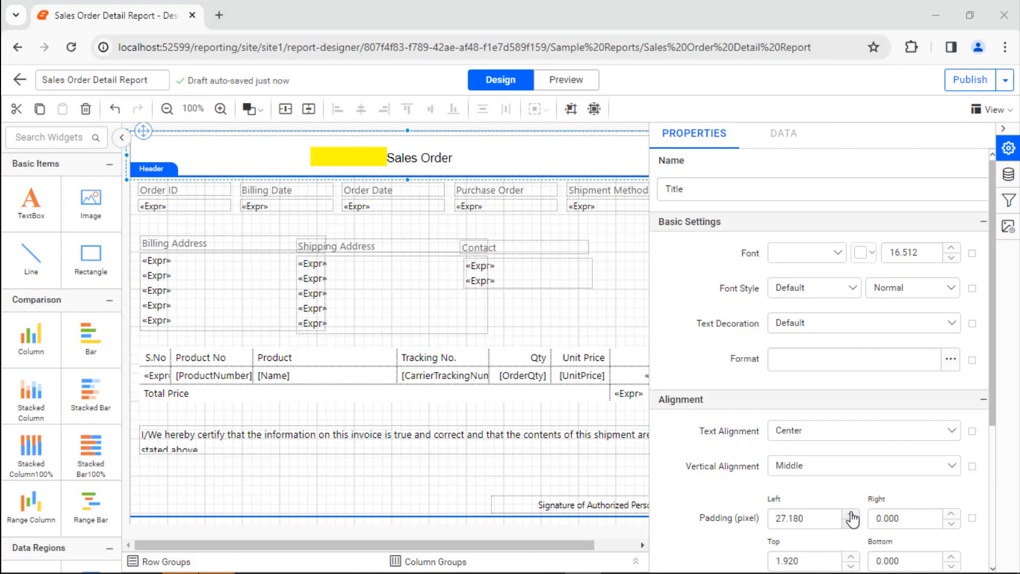
{"action": "left_click", "coordinate": [850, 513]}
{"action": "left_click", "coordinate": [850, 514]}
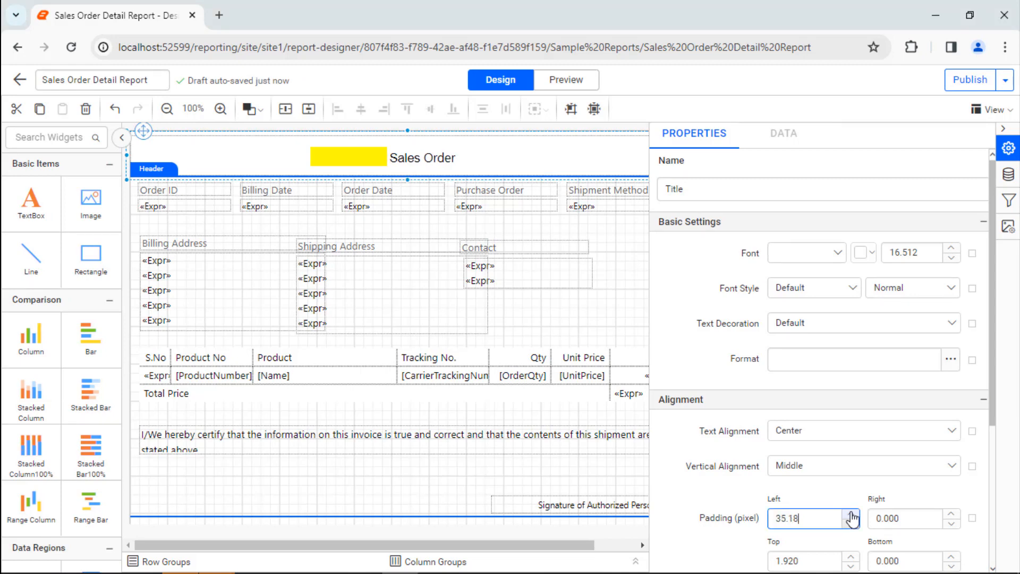
{"action": "left_click", "coordinate": [851, 513]}
{"action": "left_click", "coordinate": [850, 513]}
{"action": "left_click", "coordinate": [850, 513]}
{"action": "left_click", "coordinate": [851, 513]}
{"action": "left_click", "coordinate": [851, 513]}
{"action": "left_click", "coordinate": [851, 514]}
{"action": "left_click", "coordinate": [851, 513]}
{"action": "left_click", "coordinate": [851, 513]}
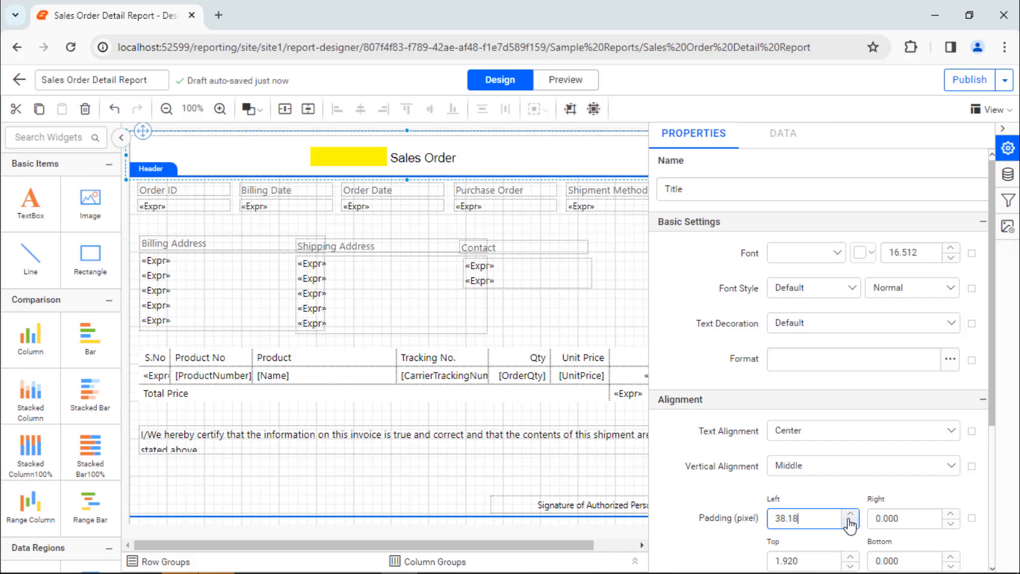
Reduce the Sales Order title's left padding and set it back to 7.68 pixels.
{"action": "left_click", "coordinate": [851, 523]}
{"action": "left_click", "coordinate": [851, 524]}
{"action": "left_click", "coordinate": [851, 523]}
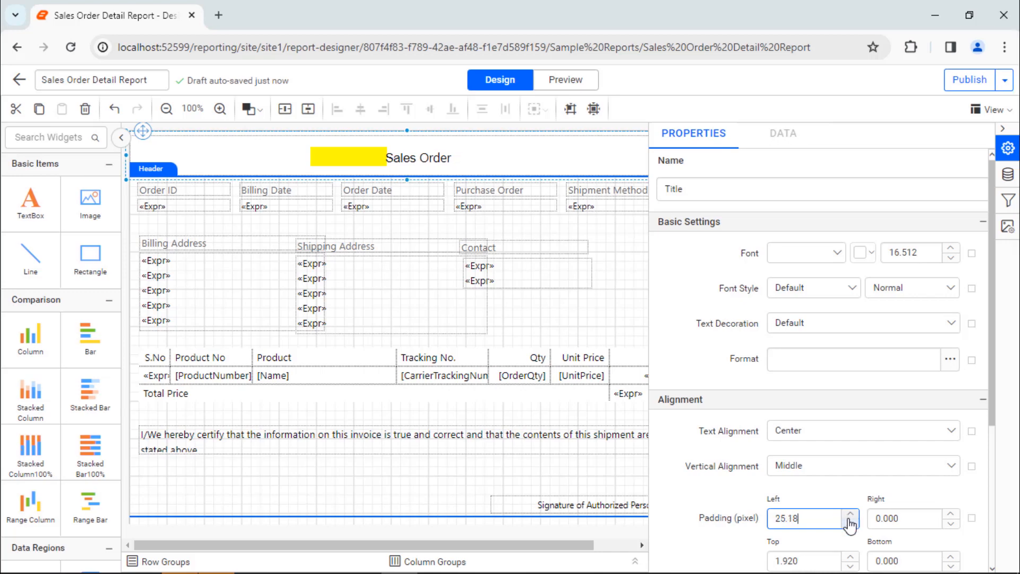
{"action": "left_click", "coordinate": [850, 523]}
{"action": "left_click", "coordinate": [851, 523]}
{"action": "double_click", "coordinate": [827, 519]}
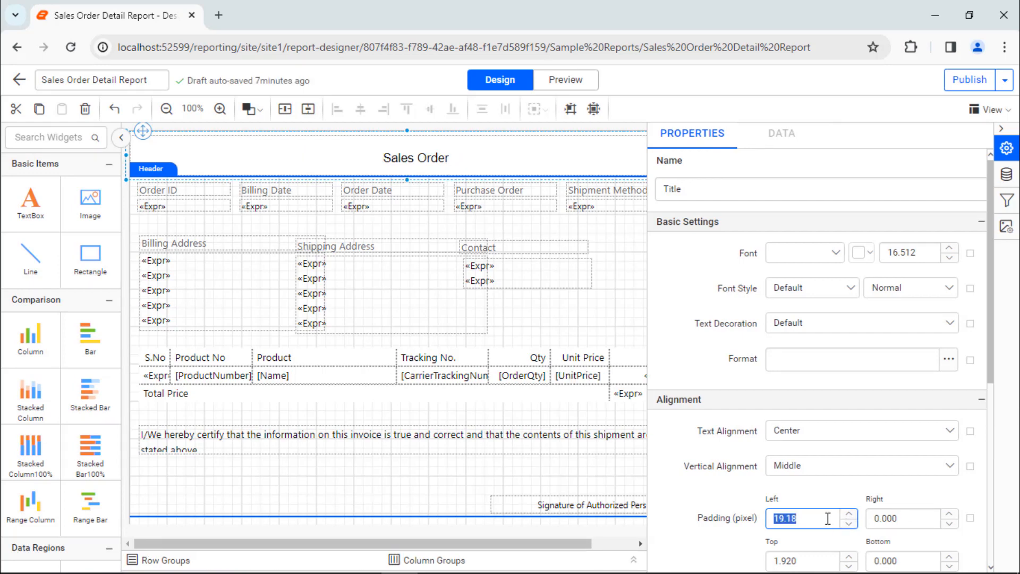
{"action": "type", "text": "7.68"}
{"action": "left_click", "coordinate": [818, 541]}
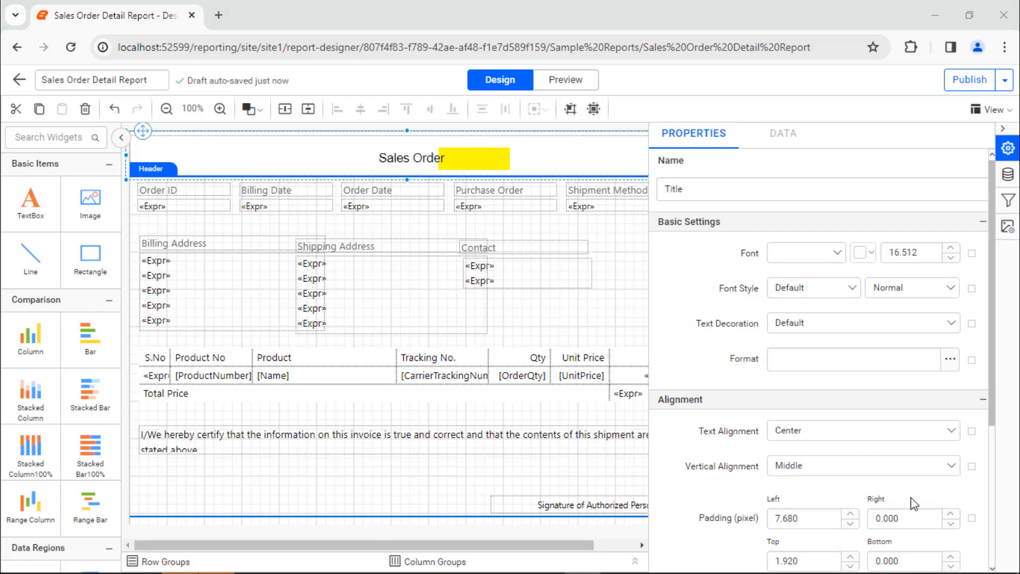
Increase the Sales Order title's right padding gradually to 33 pixels.
{"action": "double_click", "coordinate": [952, 516]}
{"action": "type", "text": "2"}
{"action": "left_click", "coordinate": [952, 513]}
{"action": "left_click", "coordinate": [952, 514]}
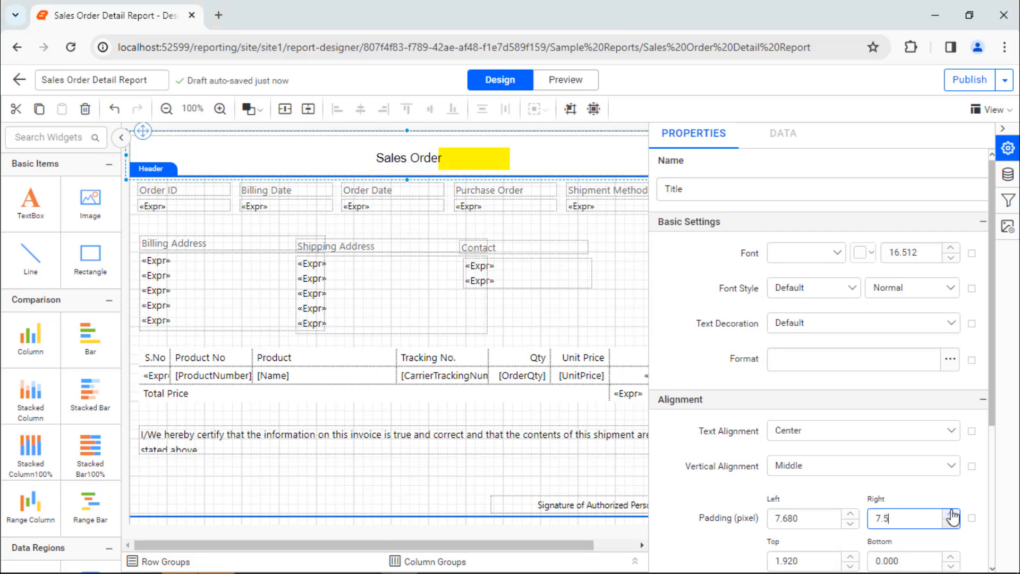
{"action": "left_click", "coordinate": [952, 513]}
{"action": "left_click", "coordinate": [952, 514]}
{"action": "left_click", "coordinate": [952, 513]}
{"action": "left_click", "coordinate": [952, 514]}
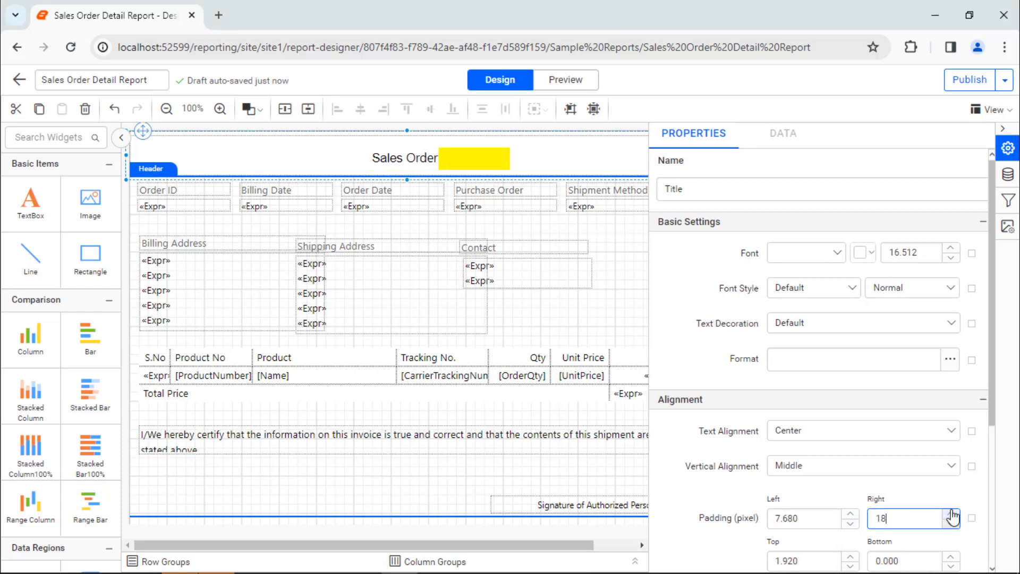
{"action": "left_click", "coordinate": [952, 514]}
{"action": "left_click", "coordinate": [952, 514]}
{"action": "left_click", "coordinate": [952, 514]}
{"action": "left_click", "coordinate": [952, 513]}
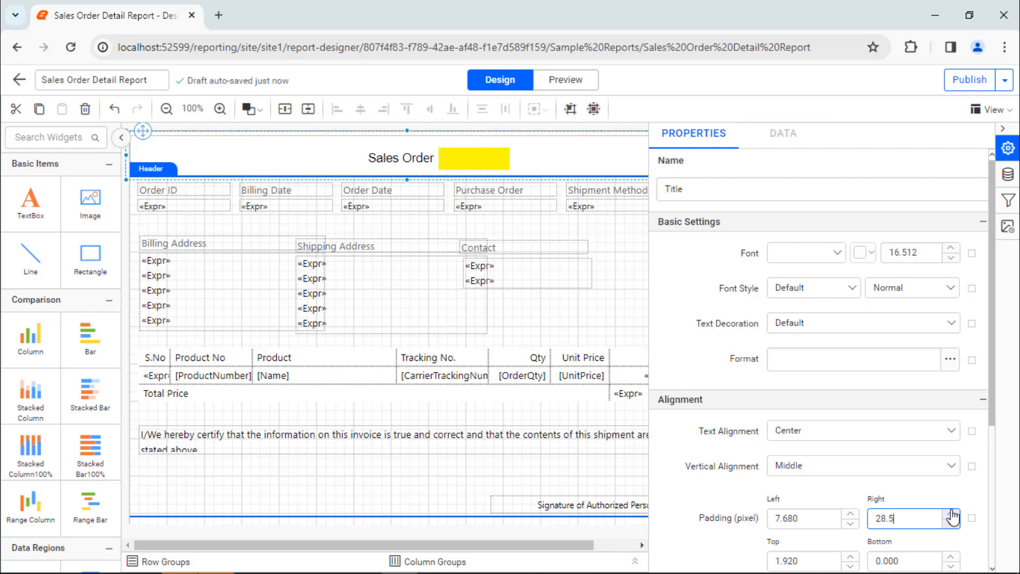
{"action": "left_click", "coordinate": [952, 514]}
{"action": "left_click", "coordinate": [952, 514]}
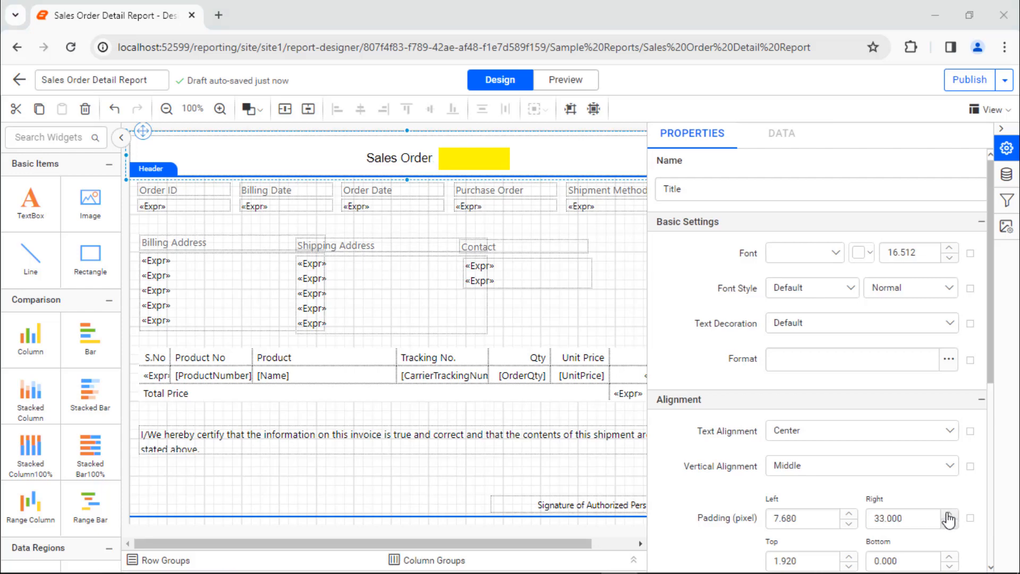
Reduce the Sales Order title's right padding and set it to 8.5 pixels.
{"action": "left_click", "coordinate": [949, 523]}
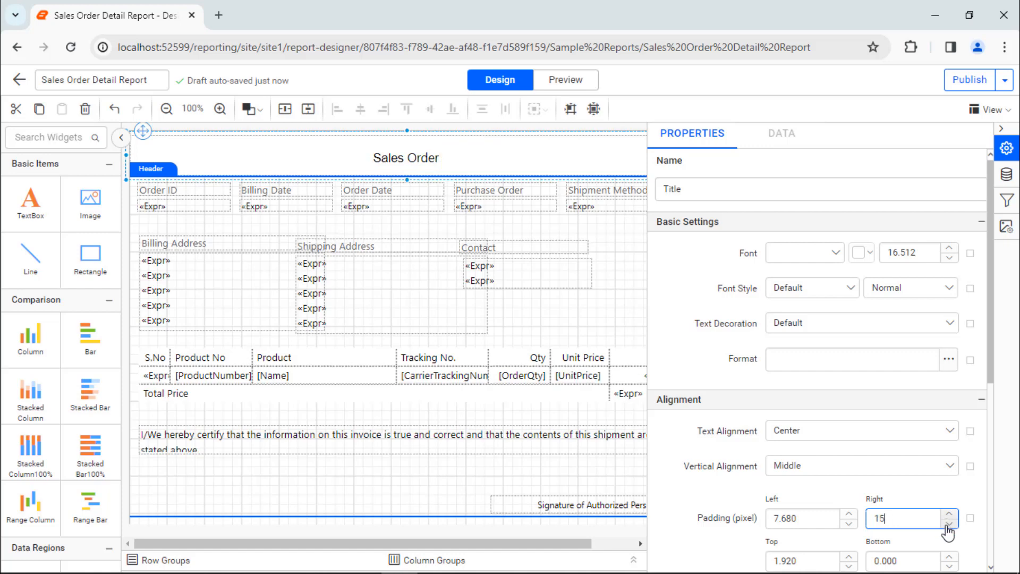
{"action": "double_click", "coordinate": [921, 522]}
{"action": "type", "text": "8.500"}
{"action": "left_click", "coordinate": [936, 499]}
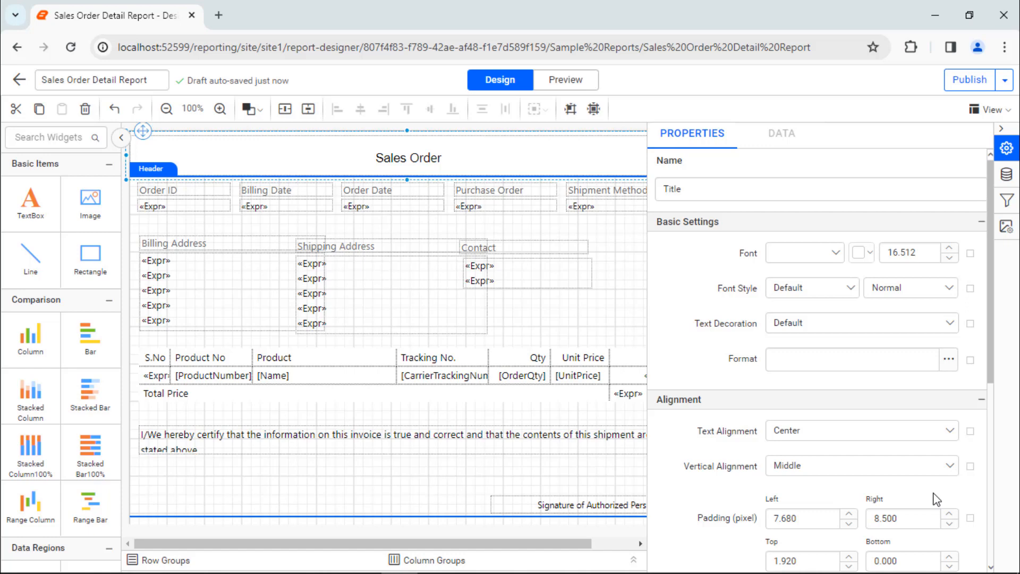
Increase the Sales Order title's top padding gradually to 20.92 pixels.
{"action": "scroll", "coordinate": [956, 493], "scroll_direction": "down", "scroll_amount": 1}
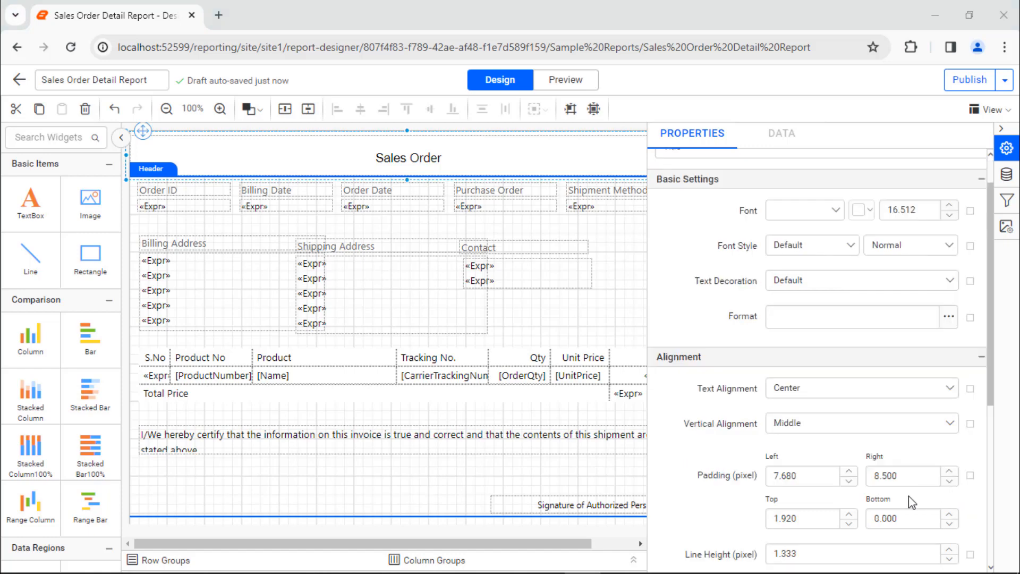
{"action": "double_click", "coordinate": [845, 518]}
{"action": "type", "text": "6.42"}
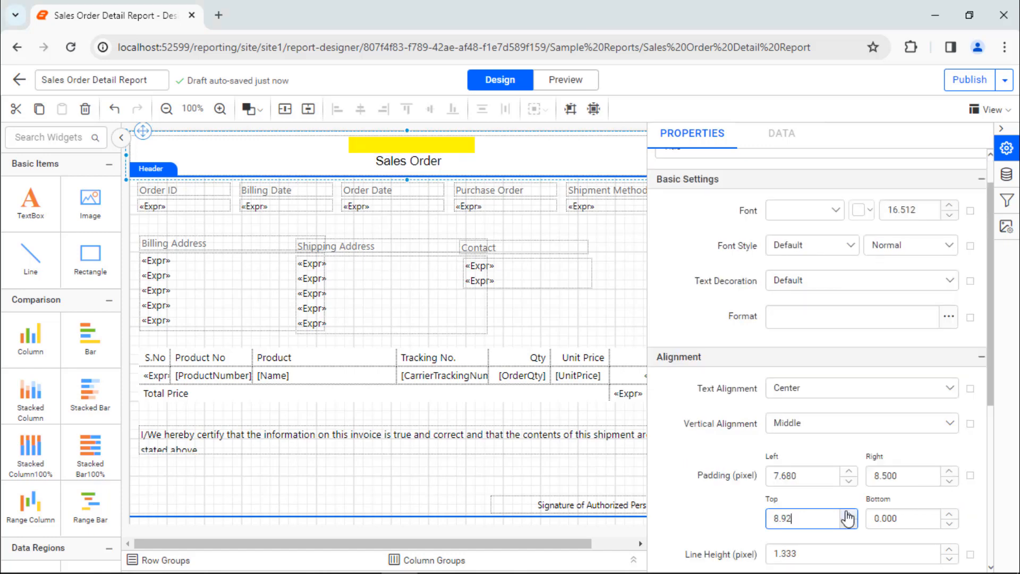
{"action": "key", "text": "ctrl+a"}
{"action": "type", "text": "14.92"}
{"action": "scroll", "coordinate": [847, 518], "scroll_direction": "up", "scroll_amount": 11}
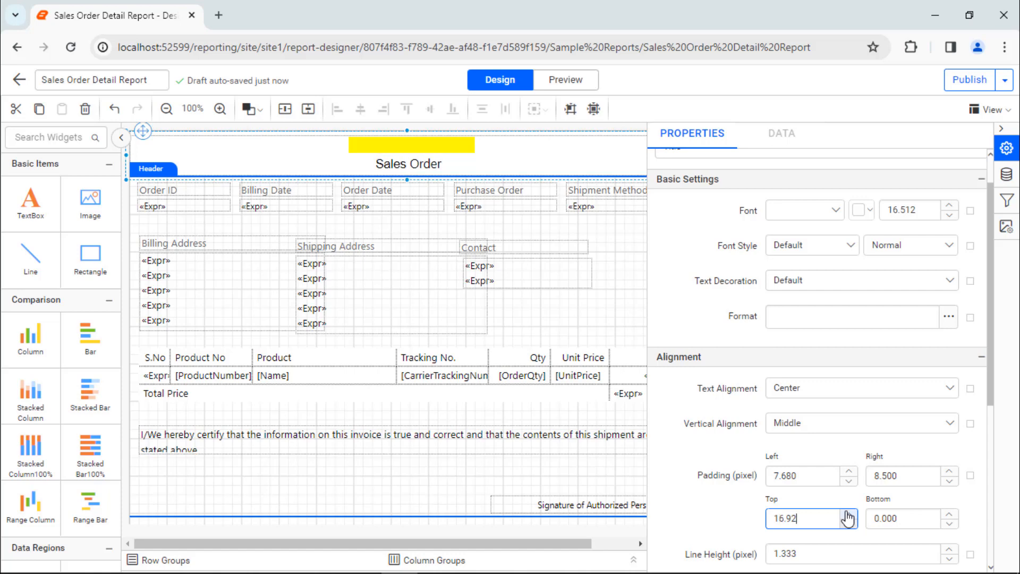
{"action": "scroll", "coordinate": [847, 518], "scroll_direction": "up", "scroll_amount": 1}
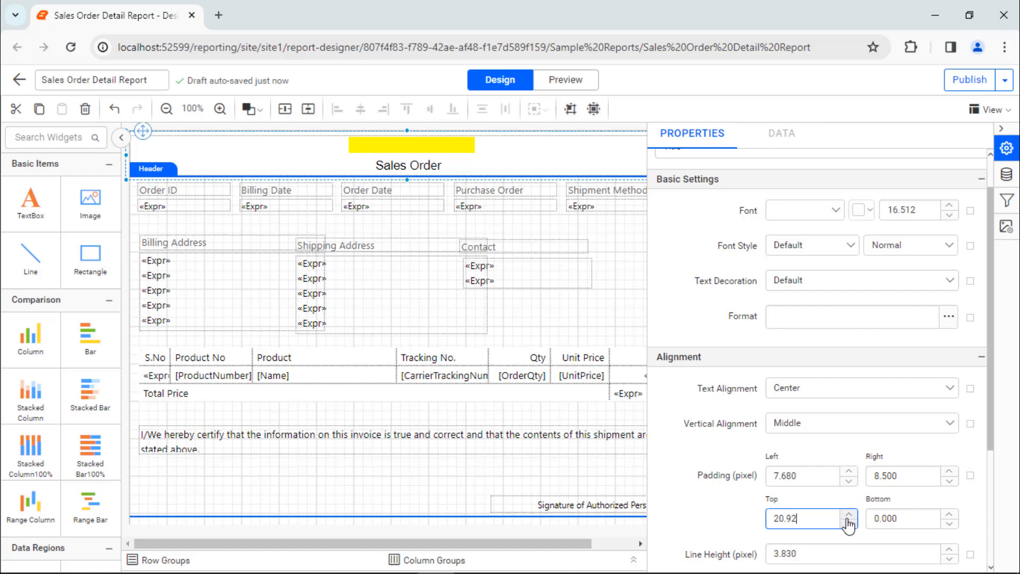
Reduce the Sales Order title's top padding and set it back to 1.92 pixels.
{"action": "scroll", "coordinate": [848, 520], "scroll_direction": "down", "scroll_amount": 20}
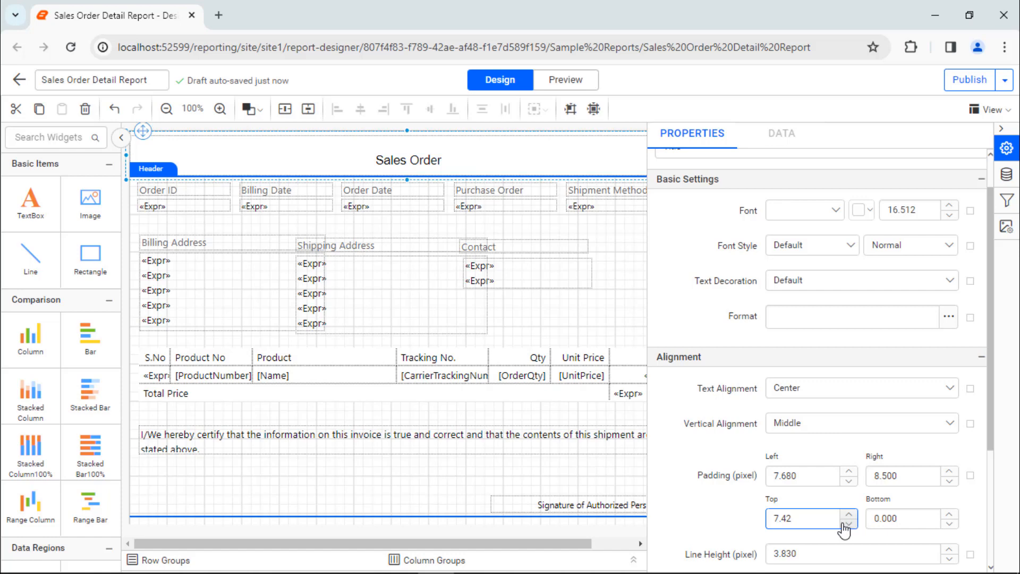
{"action": "double_click", "coordinate": [830, 520]}
{"action": "type", "text": "1.92"}
{"action": "left_click", "coordinate": [830, 541]}
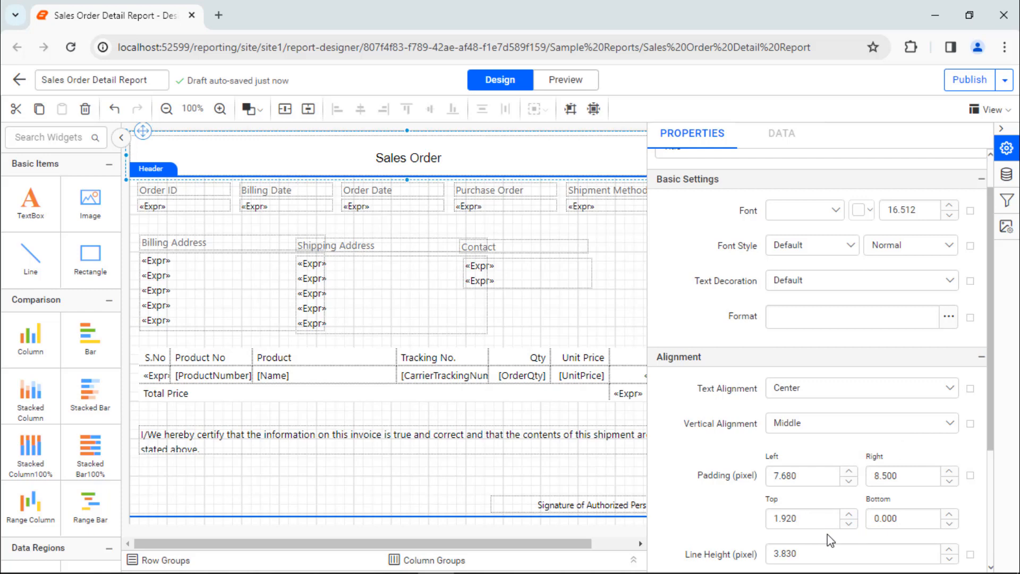
Increase the Sales Order title's bottom padding gradually to 22 pixels.
{"action": "left_click", "coordinate": [949, 515]}
{"action": "key", "text": "BackSpace"}
{"action": "type", "text": "9.5"}
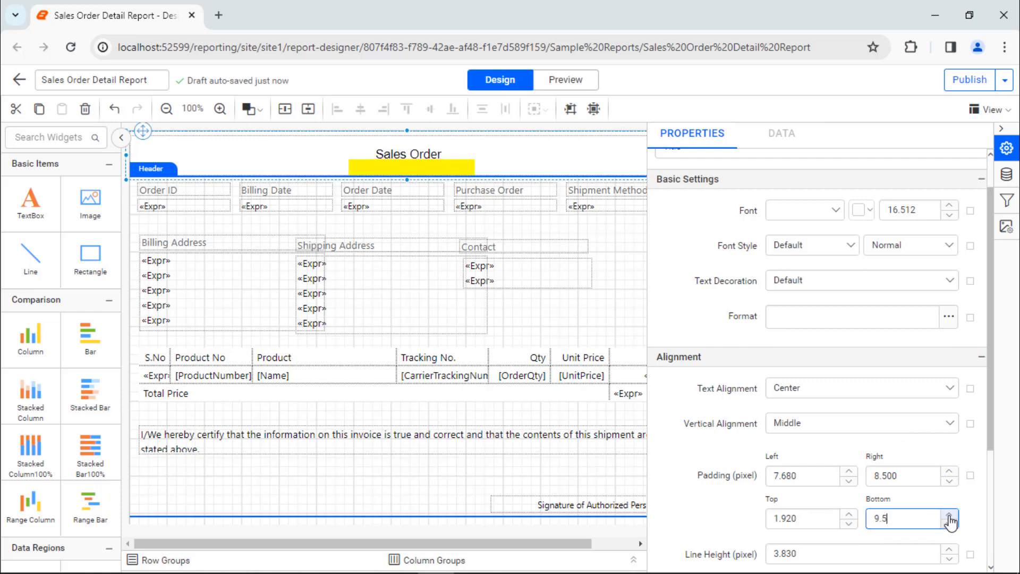
{"action": "left_click", "coordinate": [949, 514]}
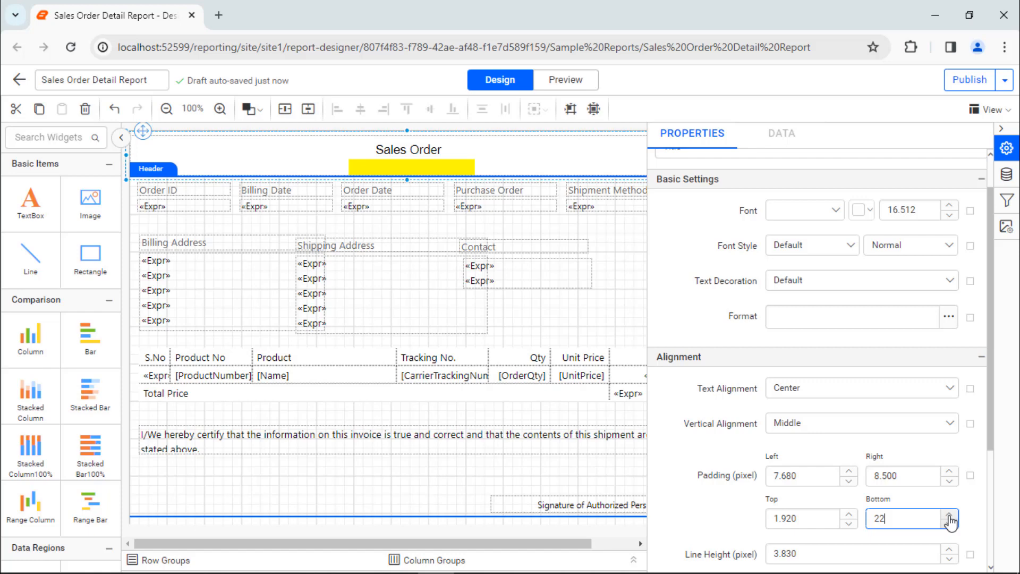
Reduce the Sales Order title's bottom padding and set it to 4.5 pixels.
{"action": "left_click", "coordinate": [949, 523]}
{"action": "left_click", "coordinate": [949, 523]}
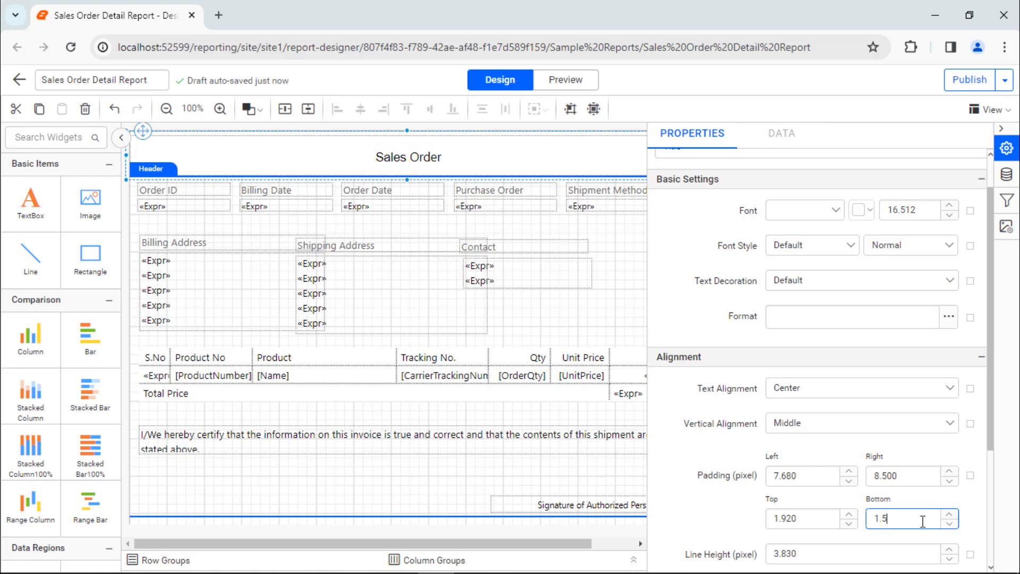
{"action": "double_click", "coordinate": [922, 519]}
{"action": "type", "text": "4.500"}
{"action": "left_click", "coordinate": [914, 540]}
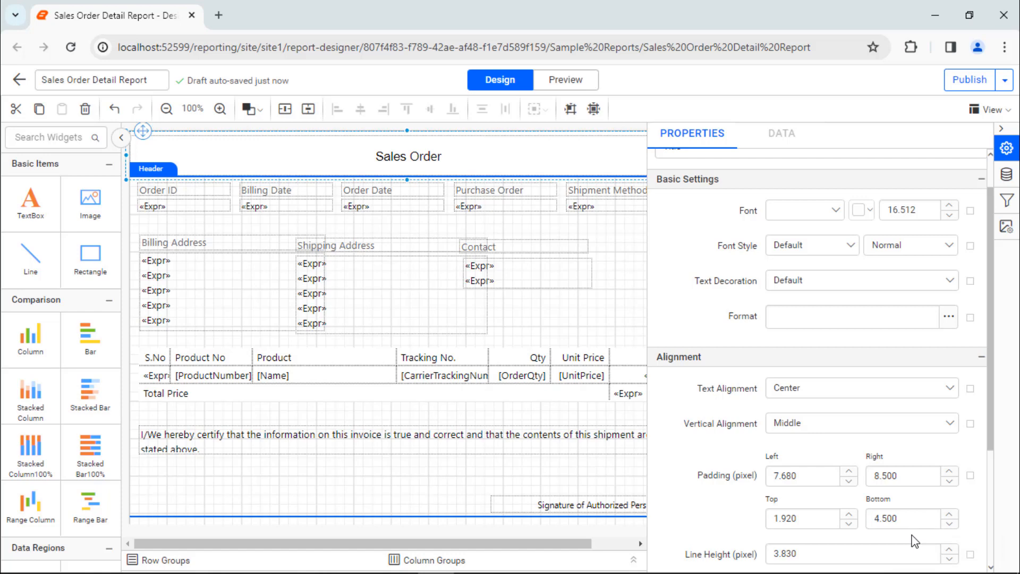
Set the Sales Order title's writing mode to Rotate270 and preview the report.
{"action": "scroll", "coordinate": [915, 541], "scroll_direction": "down", "scroll_amount": 3}
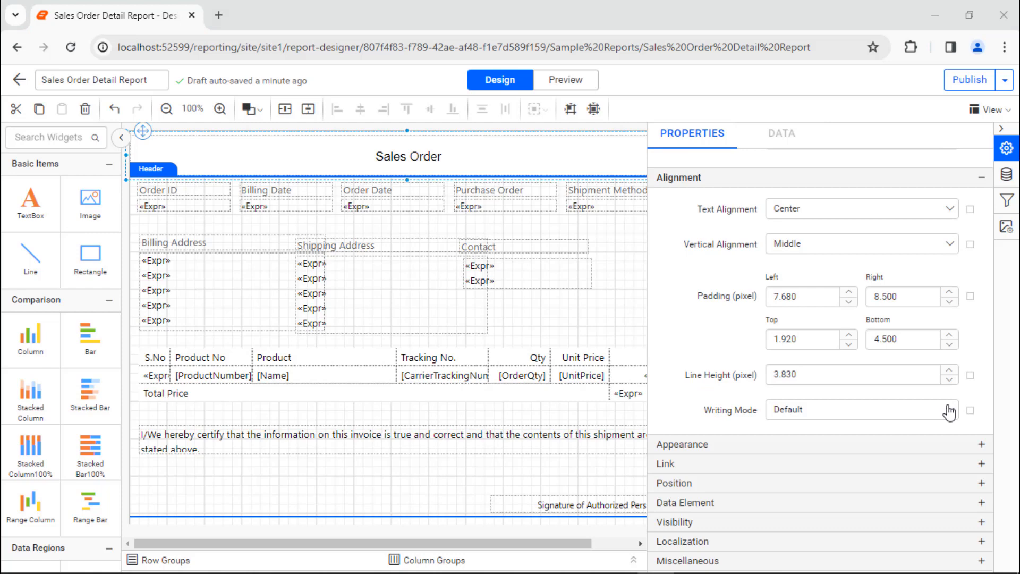
{"action": "left_click", "coordinate": [949, 412]}
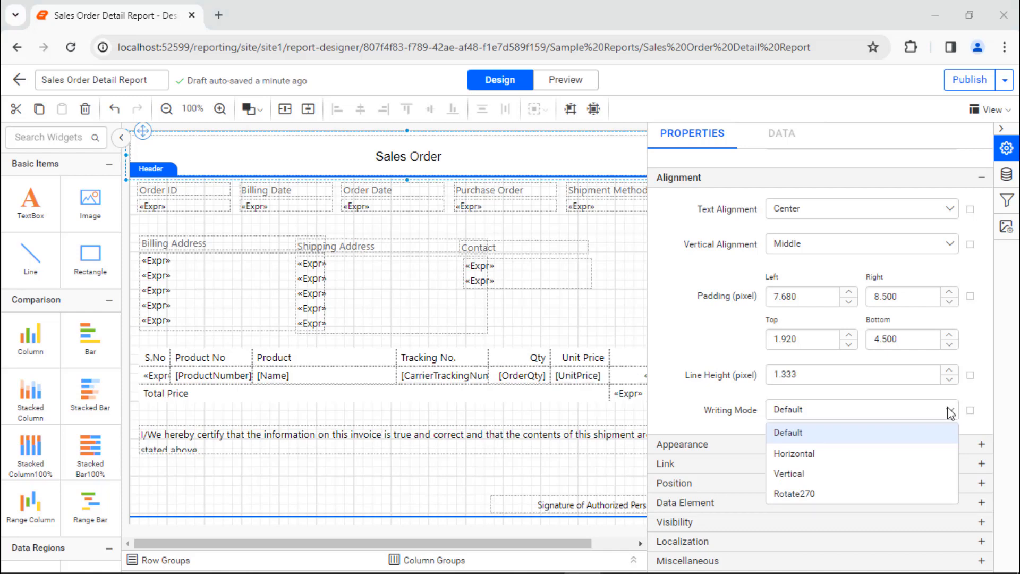
{"action": "left_click", "coordinate": [936, 492]}
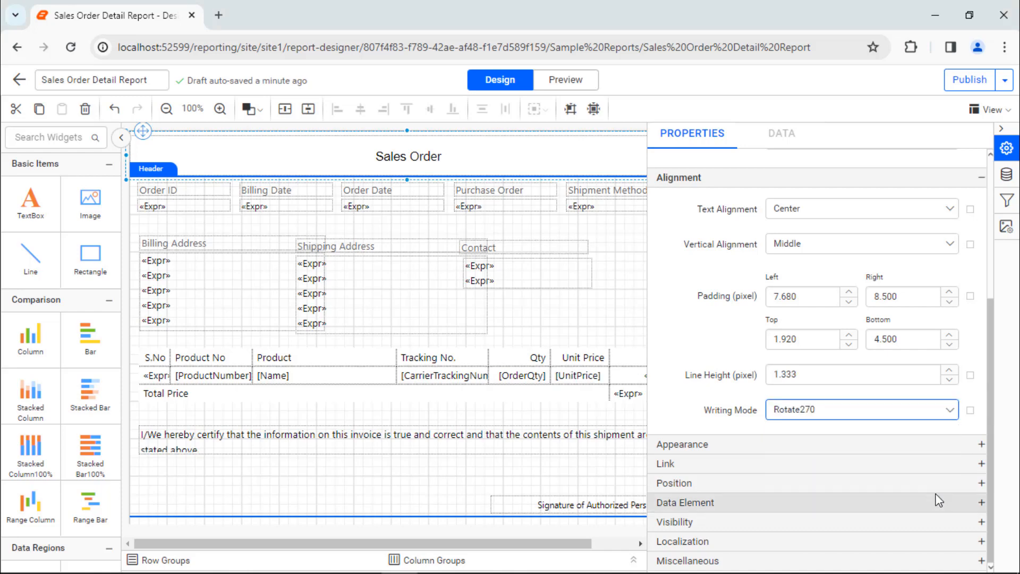
{"action": "left_click", "coordinate": [555, 79]}
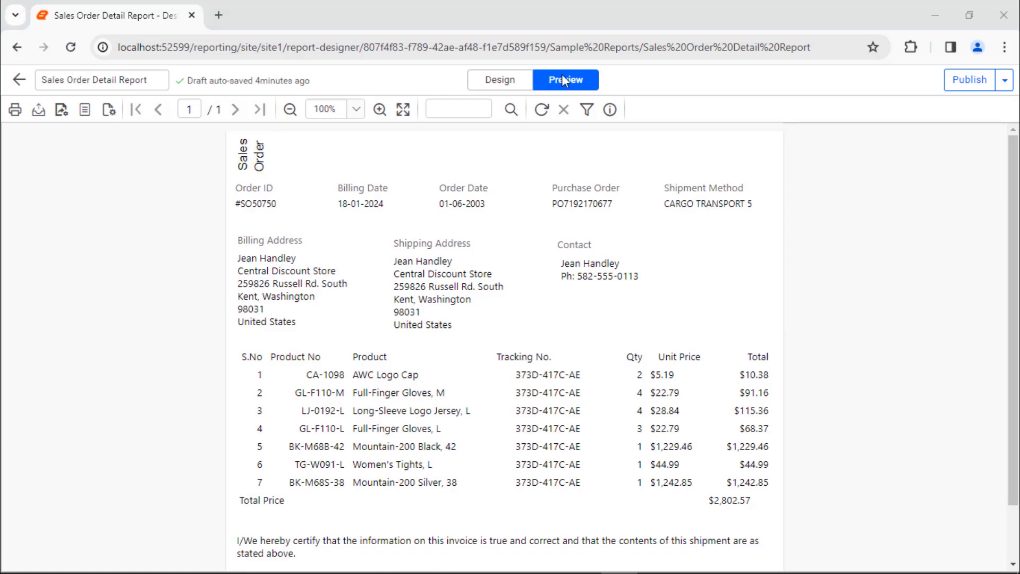
Return to the report design, set the title's writing mode to Horizontal and preview the report again.
{"action": "left_click", "coordinate": [499, 80]}
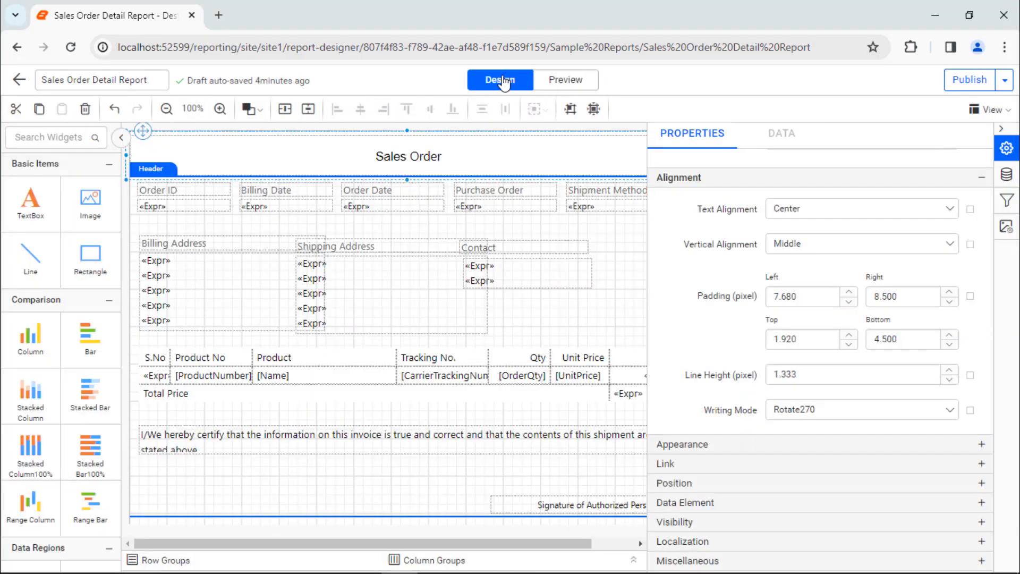
{"action": "left_click", "coordinate": [949, 414]}
{"action": "left_click", "coordinate": [943, 460]}
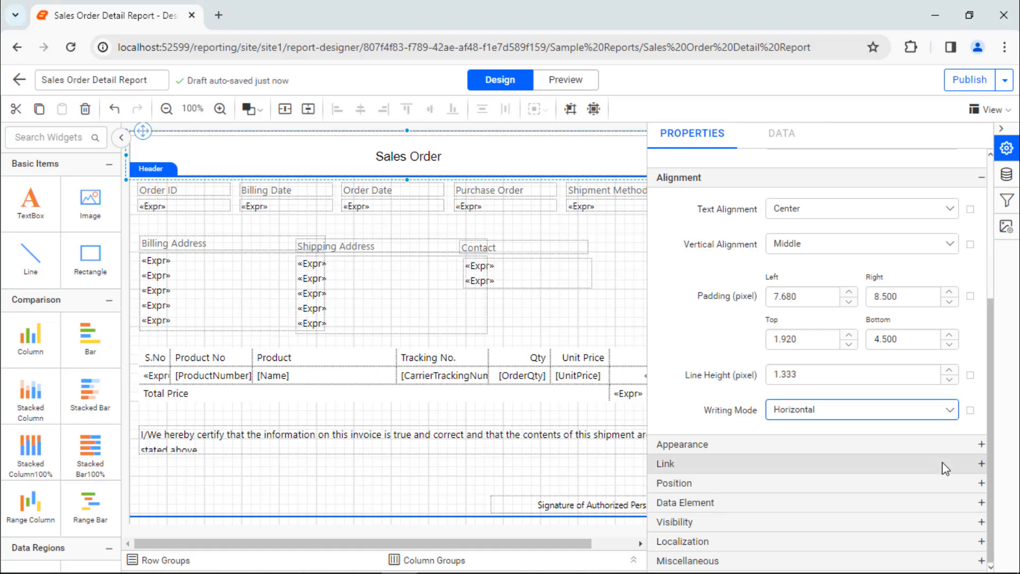
{"action": "left_click", "coordinate": [649, 124]}
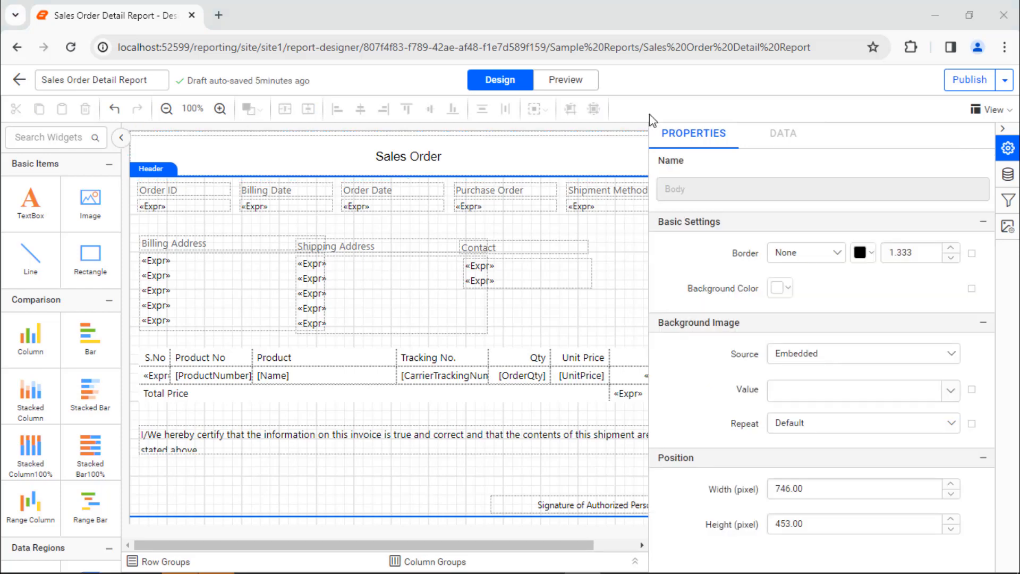
{"action": "left_click", "coordinate": [586, 81]}
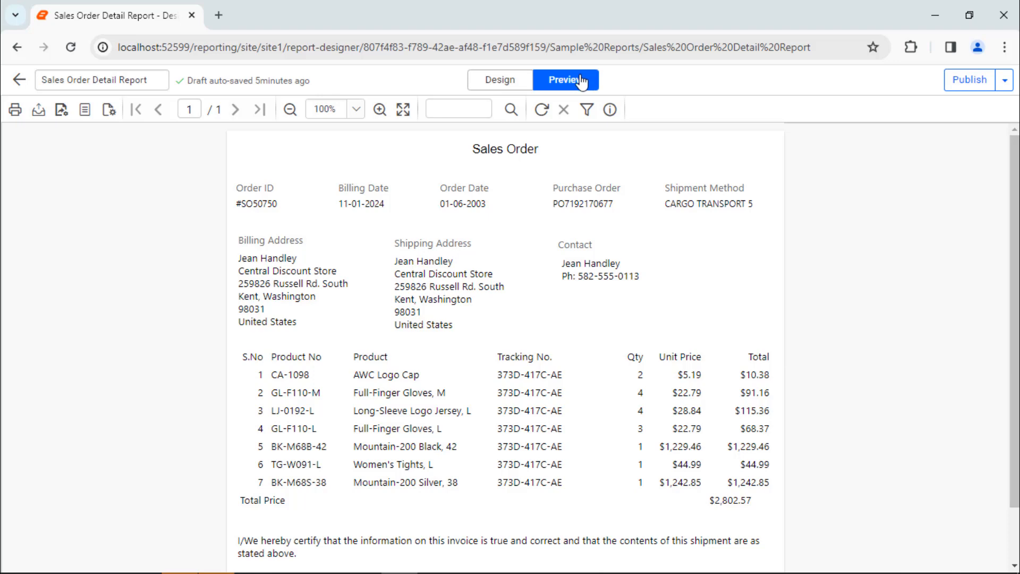
Return to the report design and set the Sales Order title's border color to dark gray, rgba(103,103,103,1).
{"action": "left_click", "coordinate": [512, 80]}
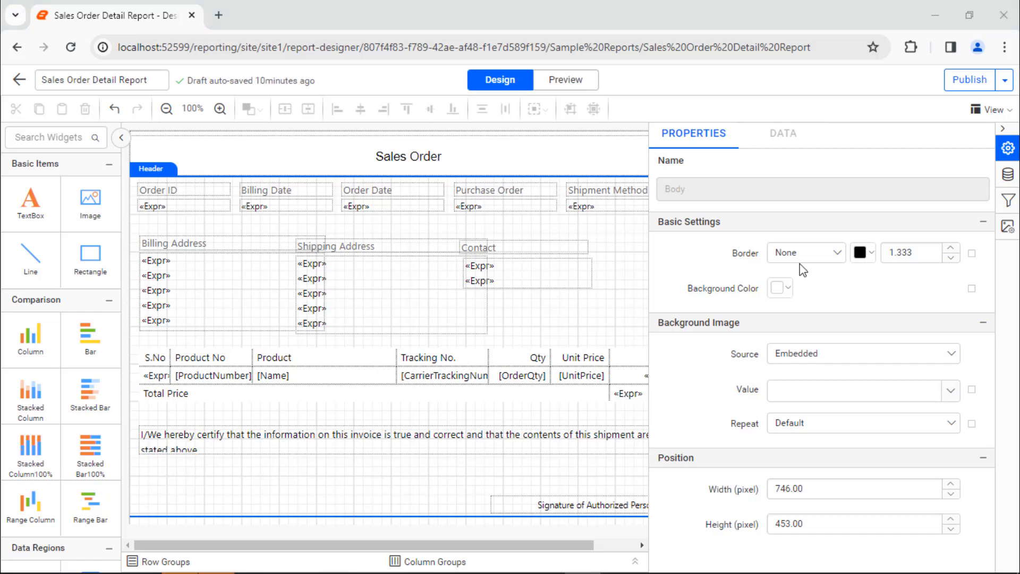
{"action": "left_click", "coordinate": [545, 158]}
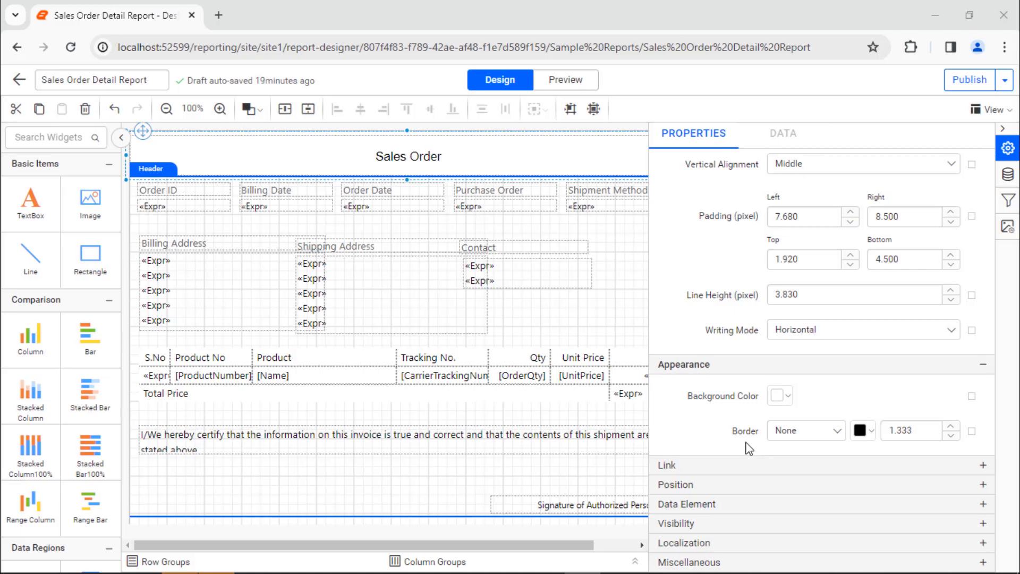
{"action": "left_click", "coordinate": [872, 442]}
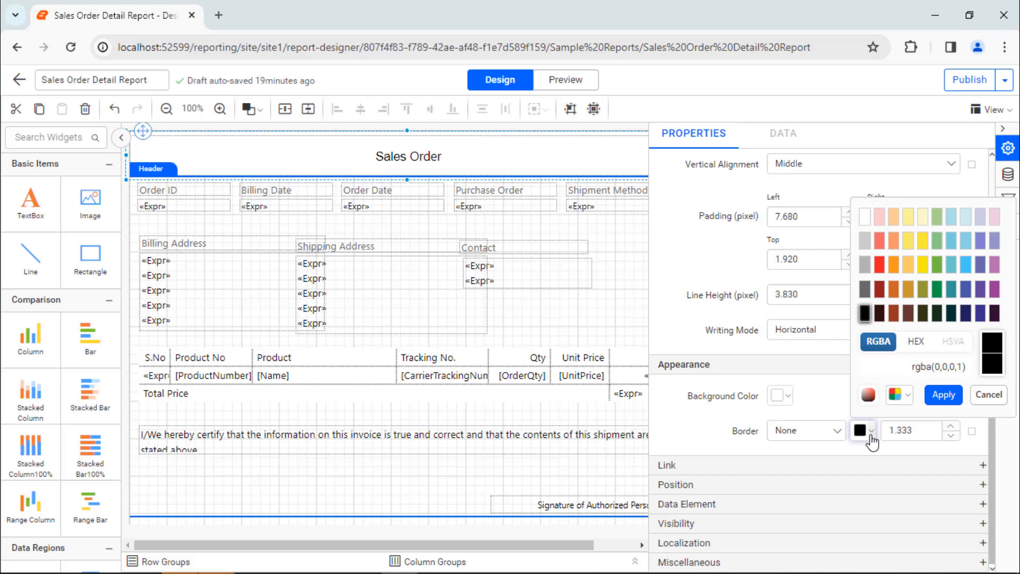
{"action": "left_click", "coordinate": [865, 289]}
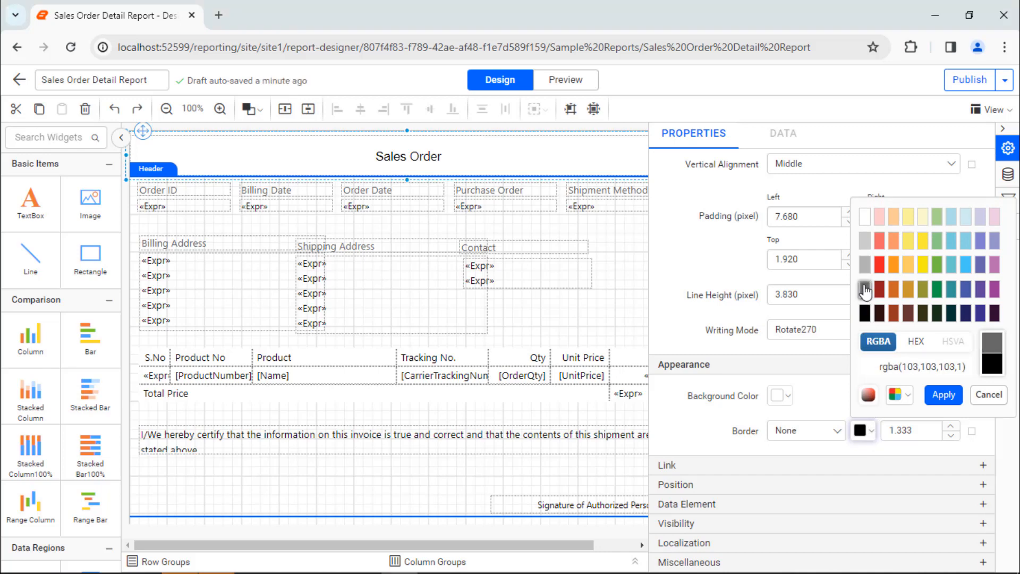
{"action": "left_click", "coordinate": [934, 405]}
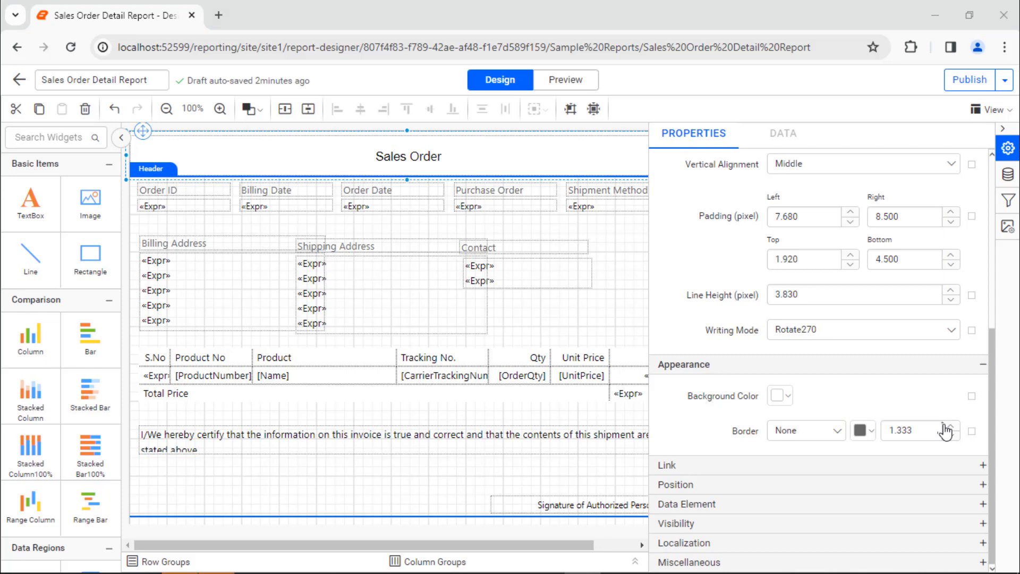
Increase the Sales Order title's border width gradually.
{"action": "left_click", "coordinate": [948, 427]}
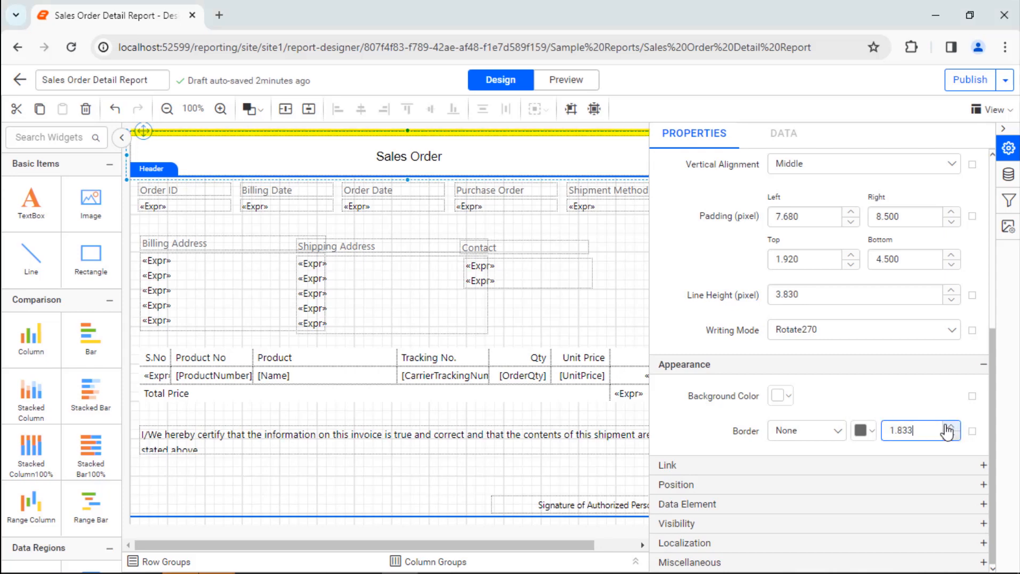
{"action": "left_click", "coordinate": [947, 426]}
{"action": "left_click", "coordinate": [947, 427]}
{"action": "left_click", "coordinate": [947, 427]}
{"action": "left_click", "coordinate": [947, 427]}
{"action": "left_click", "coordinate": [947, 427]}
{"action": "left_click", "coordinate": [947, 427]}
{"action": "left_click", "coordinate": [947, 427]}
{"action": "left_click", "coordinate": [947, 427]}
{"action": "left_click", "coordinate": [947, 426]}
{"action": "left_click", "coordinate": [947, 426]}
Reduce the Sales Order title's border width and set it to 1.933.
{"action": "left_click", "coordinate": [949, 435]}
{"action": "left_click", "coordinate": [949, 436]}
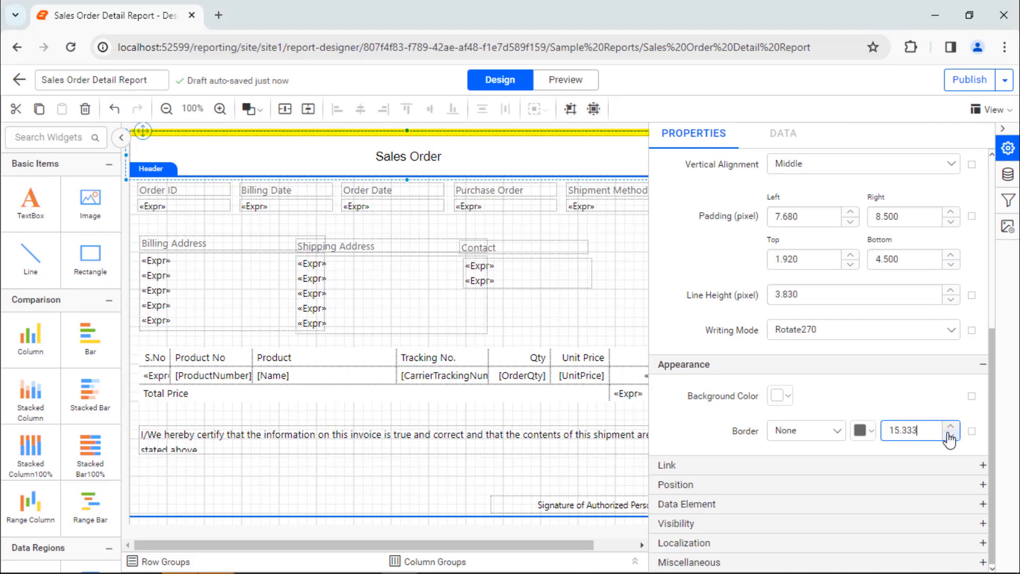
{"action": "left_click", "coordinate": [950, 436]}
{"action": "left_click", "coordinate": [950, 435]}
{"action": "left_click", "coordinate": [949, 435]}
{"action": "left_click", "coordinate": [950, 436]}
{"action": "left_click", "coordinate": [950, 436]}
{"action": "left_click", "coordinate": [950, 436]}
{"action": "left_click", "coordinate": [950, 436]}
{"action": "left_click", "coordinate": [949, 436]}
{"action": "double_click", "coordinate": [930, 429]}
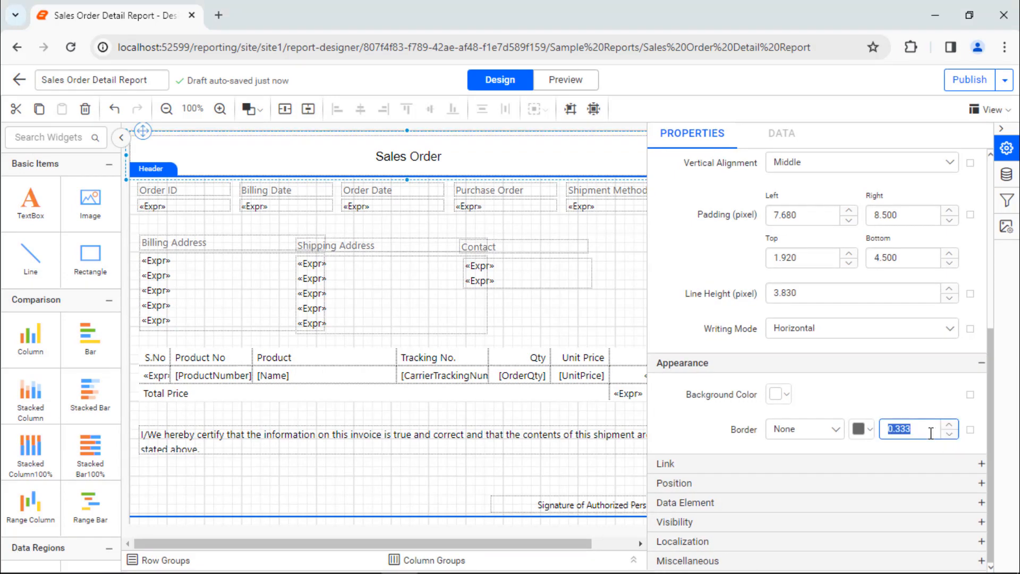
{"action": "type", "text": "1.933"}
{"action": "left_click", "coordinate": [887, 458]}
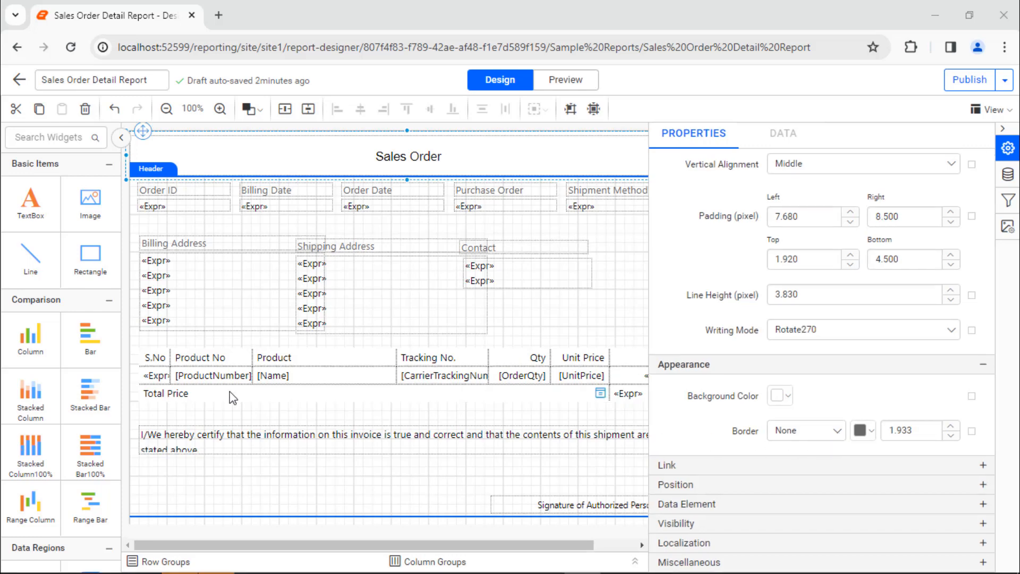
Select the whole product details table and set its border style to Dashed.
{"action": "left_click", "coordinate": [600, 393]}
{"action": "left_click", "coordinate": [134, 348]}
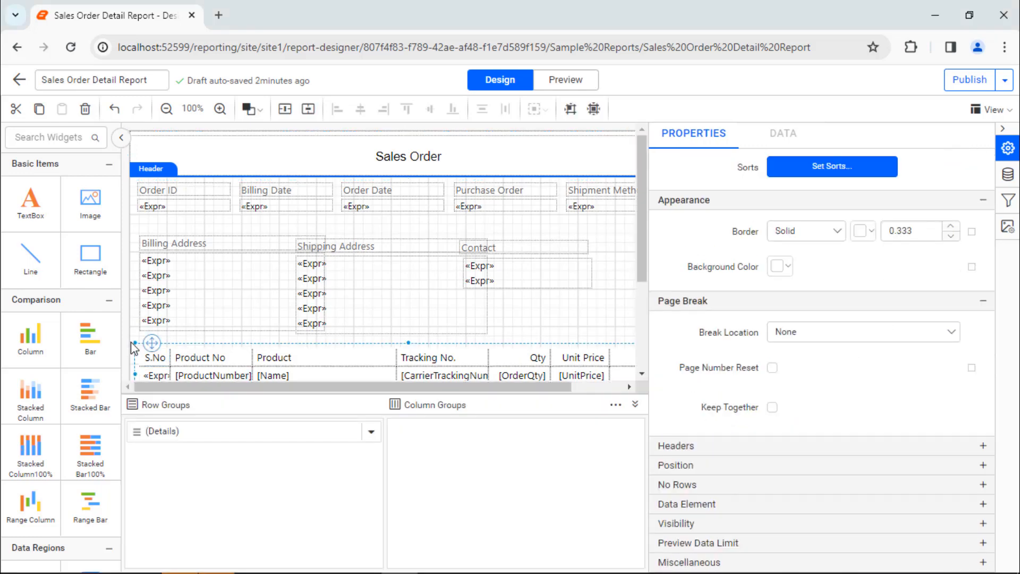
{"action": "left_click", "coordinate": [832, 230]}
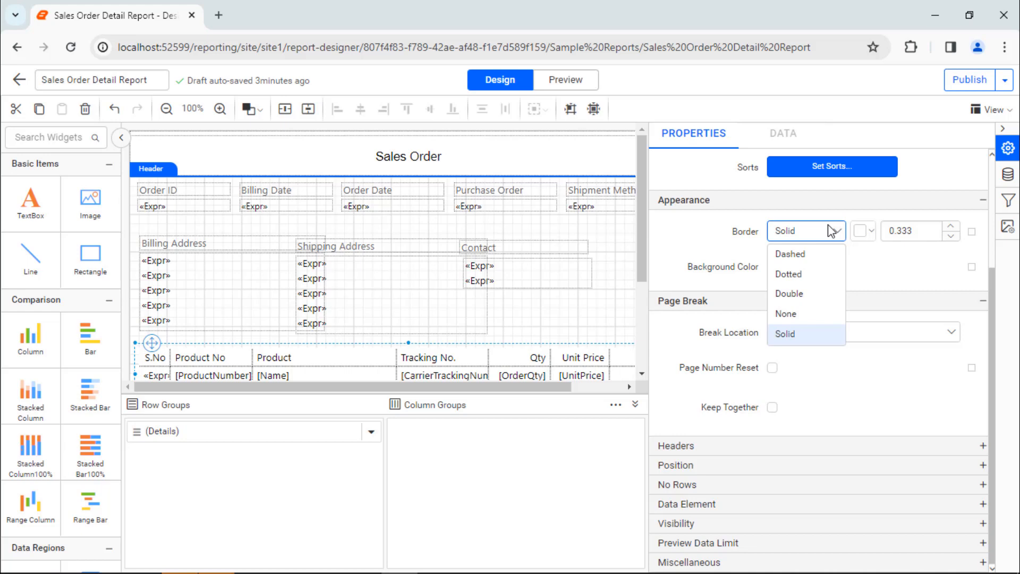
{"action": "left_click", "coordinate": [833, 253]}
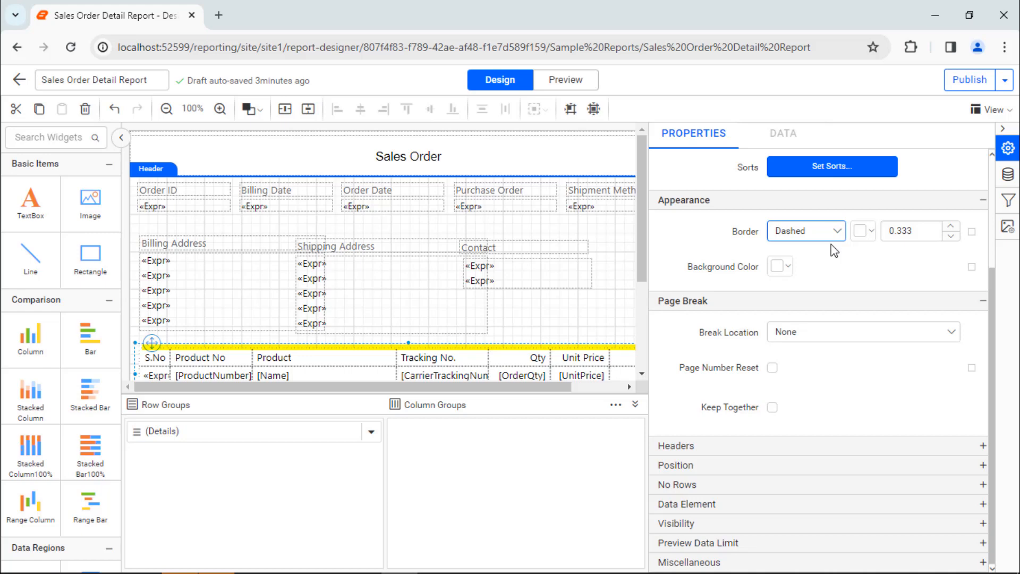
Try the Dotted border style on the product details table and change it to Double.
{"action": "left_click", "coordinate": [833, 233]}
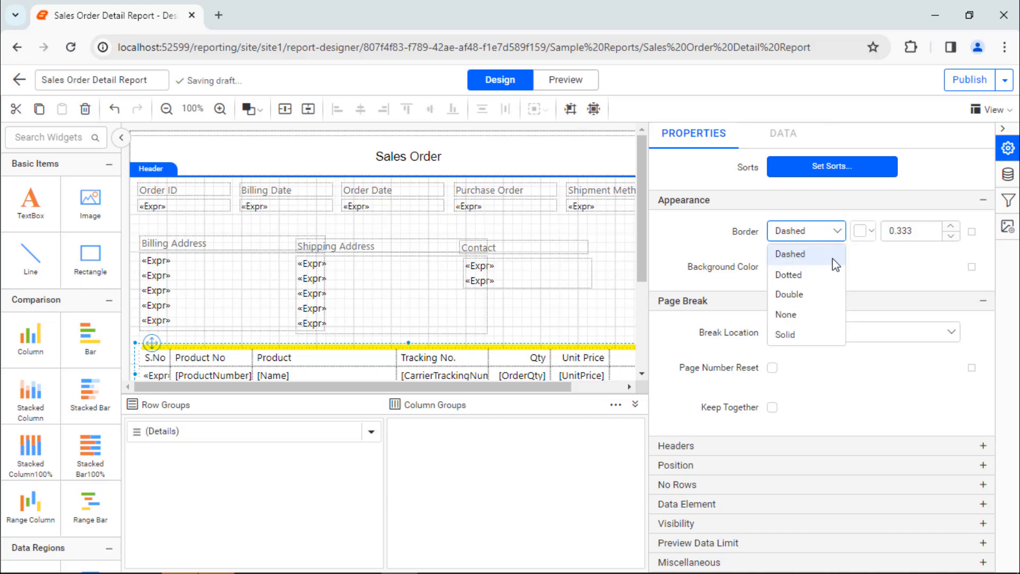
{"action": "left_click", "coordinate": [836, 273]}
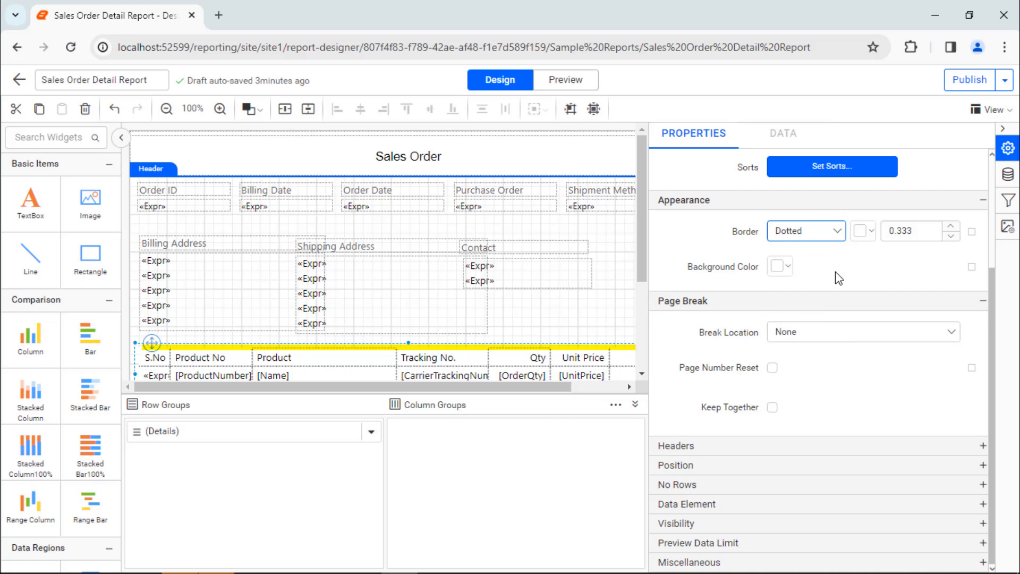
{"action": "left_click", "coordinate": [832, 233]}
{"action": "left_click", "coordinate": [836, 292]}
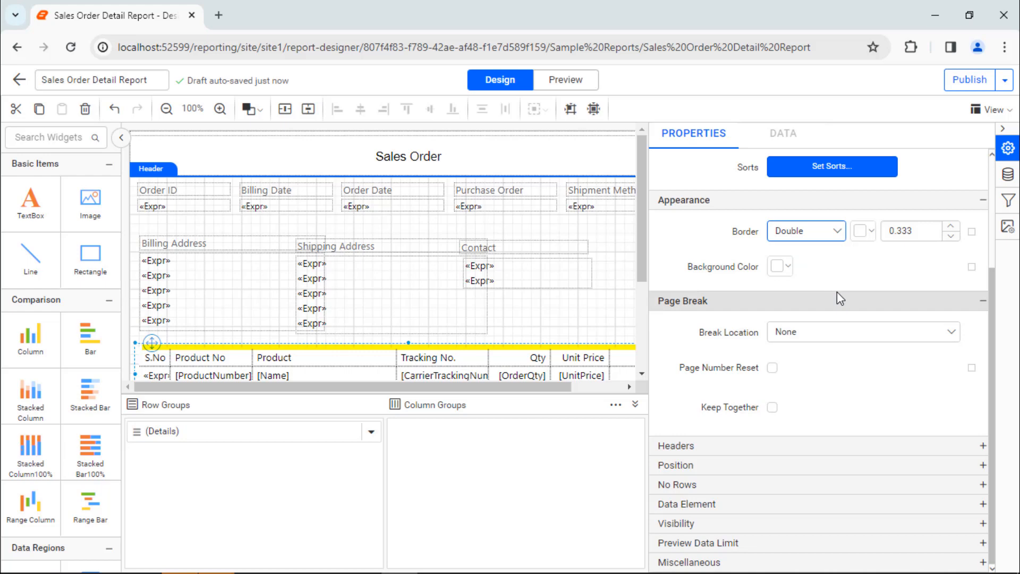
Try the None border style on the product details table and pick another border style in its place.
{"action": "left_click", "coordinate": [834, 236]}
{"action": "left_click", "coordinate": [837, 311]}
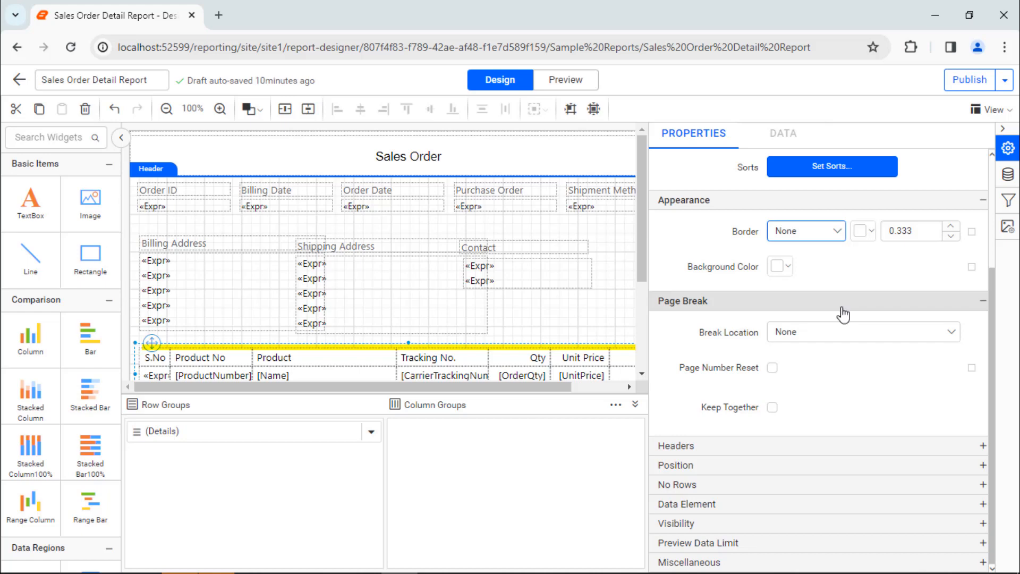
{"action": "left_click", "coordinate": [834, 234]}
{"action": "left_click", "coordinate": [830, 334]}
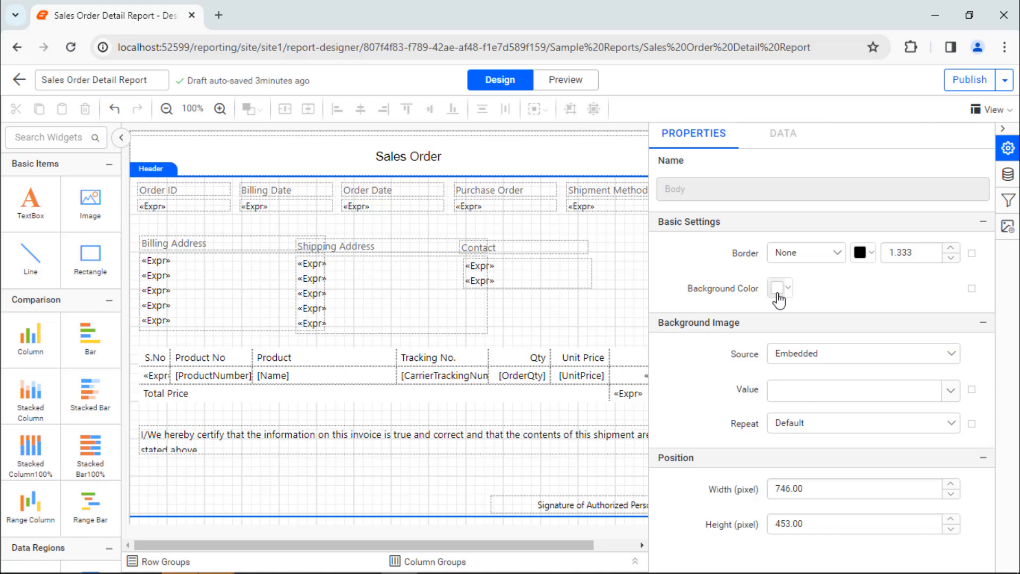
Set the background color of the Sales Order title area to rgba(55,188,229,1).
{"action": "left_click", "coordinate": [576, 136]}
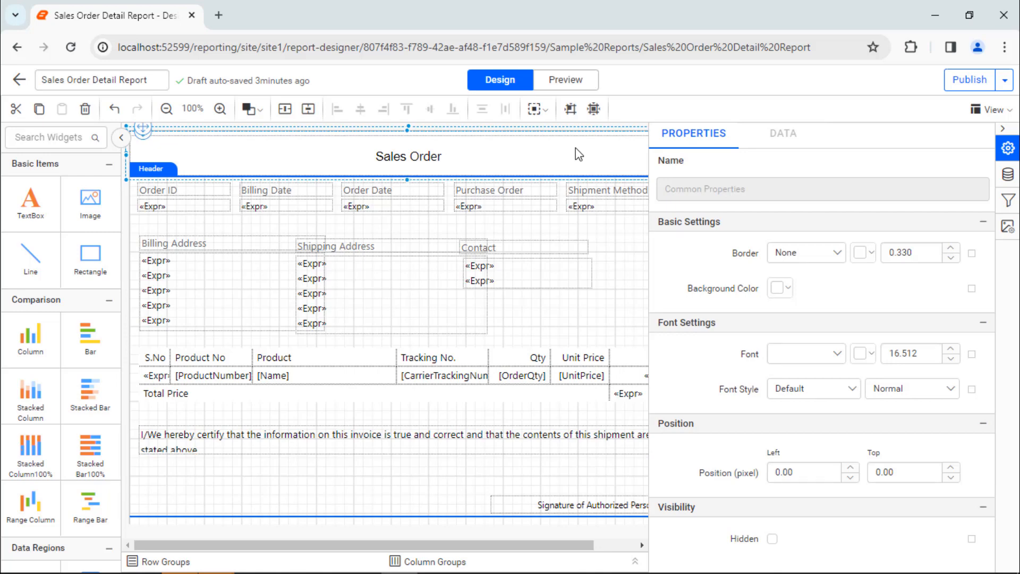
{"action": "left_click", "coordinate": [788, 291]}
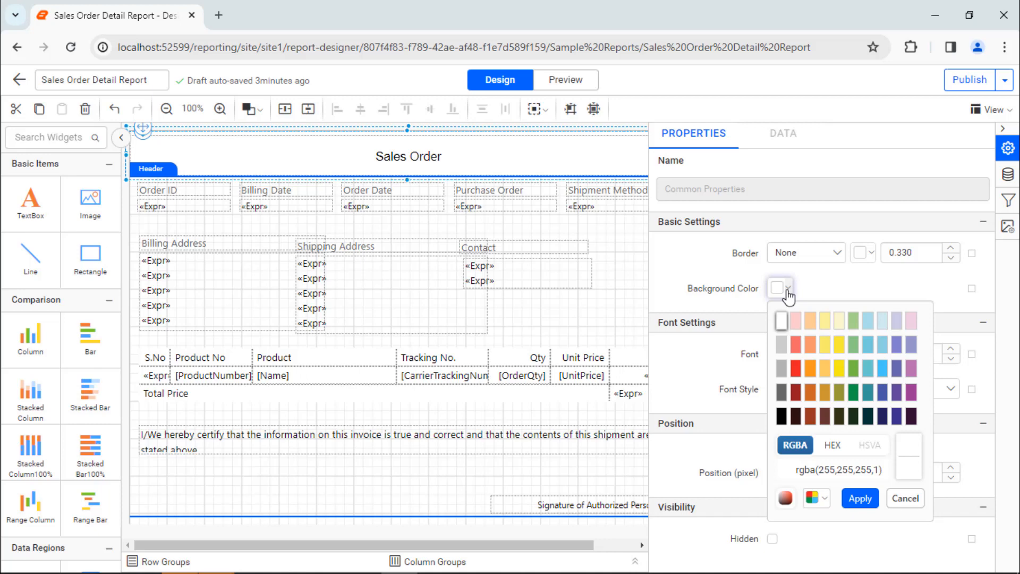
{"action": "triple_click", "coordinate": [882, 468]}
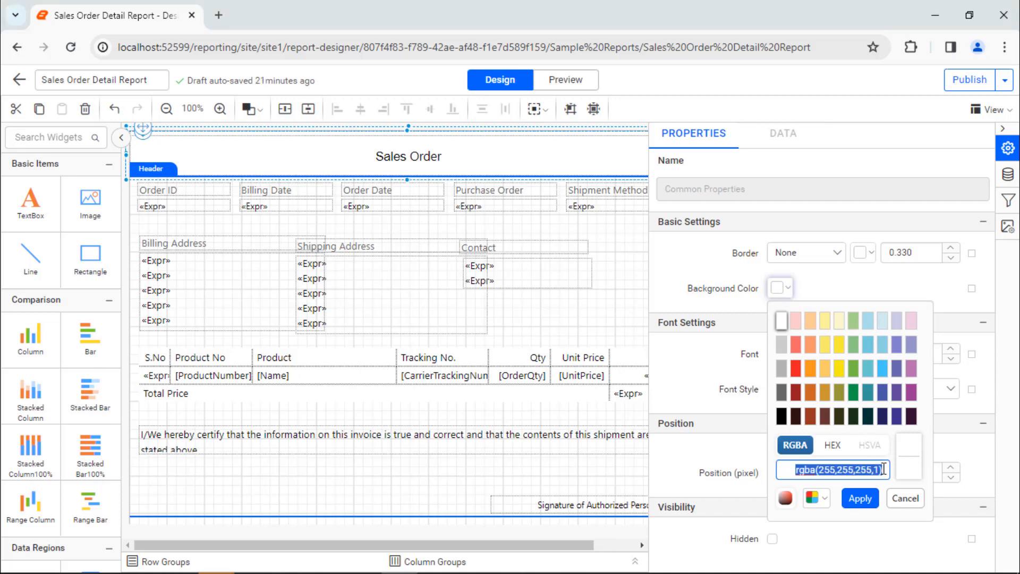
{"action": "type", "text": "rgba(55,188,229,1)"}
{"action": "left_click", "coordinate": [859, 499]}
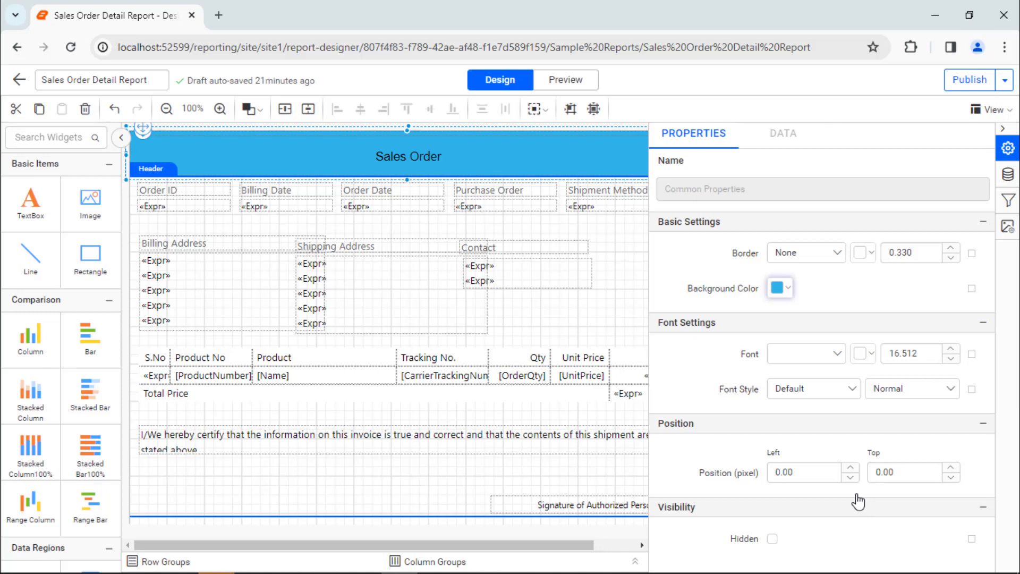
Select all label and value text boxes in the order details, address and contact sections and set their background color to rgba(231,249,255,1).
{"action": "left_click", "coordinate": [234, 193]}
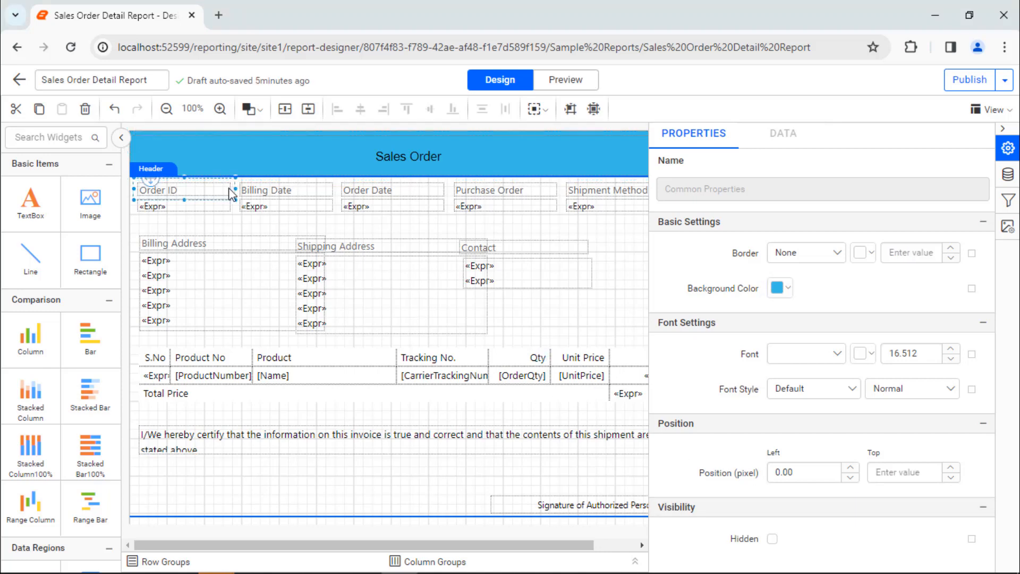
{"action": "left_click", "coordinate": [245, 189], "text": "ctrl"}
{"action": "left_click", "coordinate": [345, 189], "text": "ctrl"}
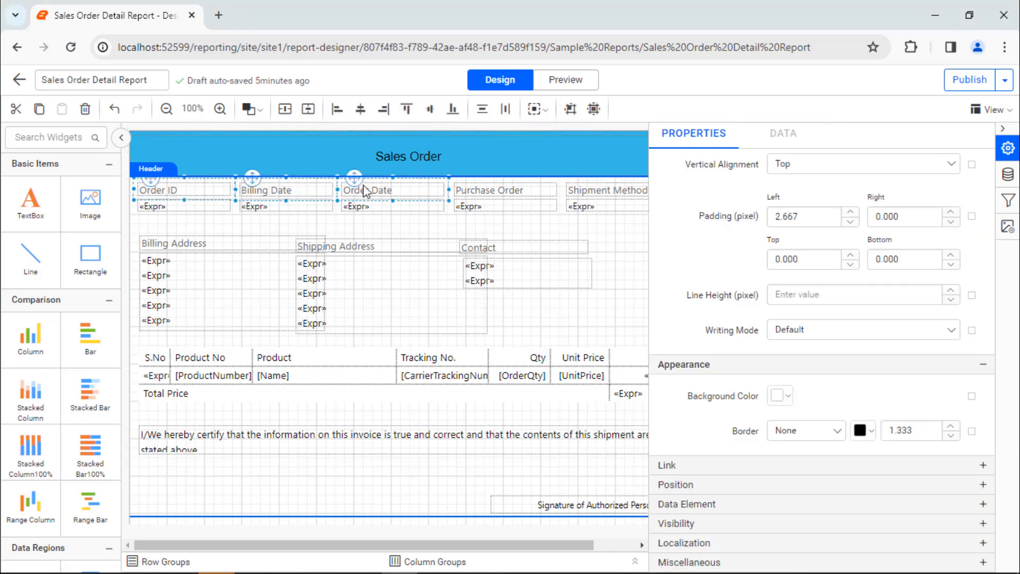
{"action": "left_click", "coordinate": [470, 186], "text": "ctrl"}
{"action": "left_click", "coordinate": [574, 186], "text": "ctrl"}
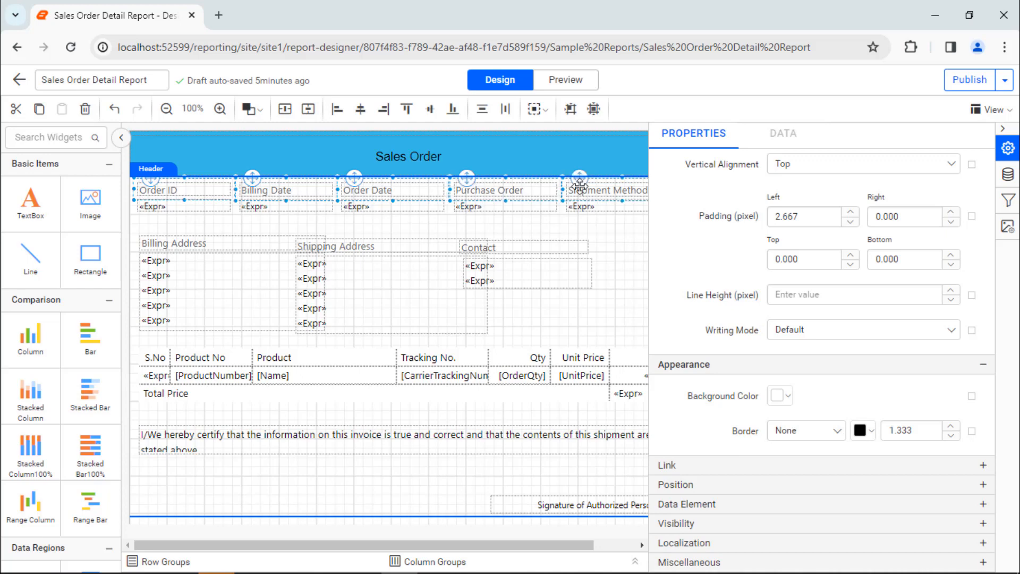
{"action": "left_click", "coordinate": [281, 241], "text": "ctrl"}
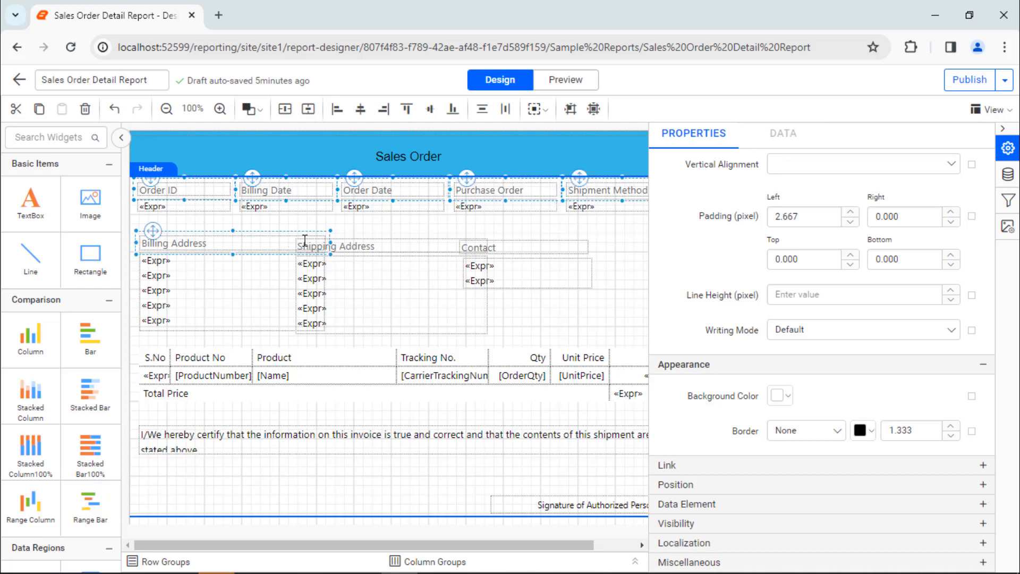
{"action": "left_click", "coordinate": [346, 245], "text": "ctrl"}
{"action": "left_click", "coordinate": [507, 249], "text": "ctrl"}
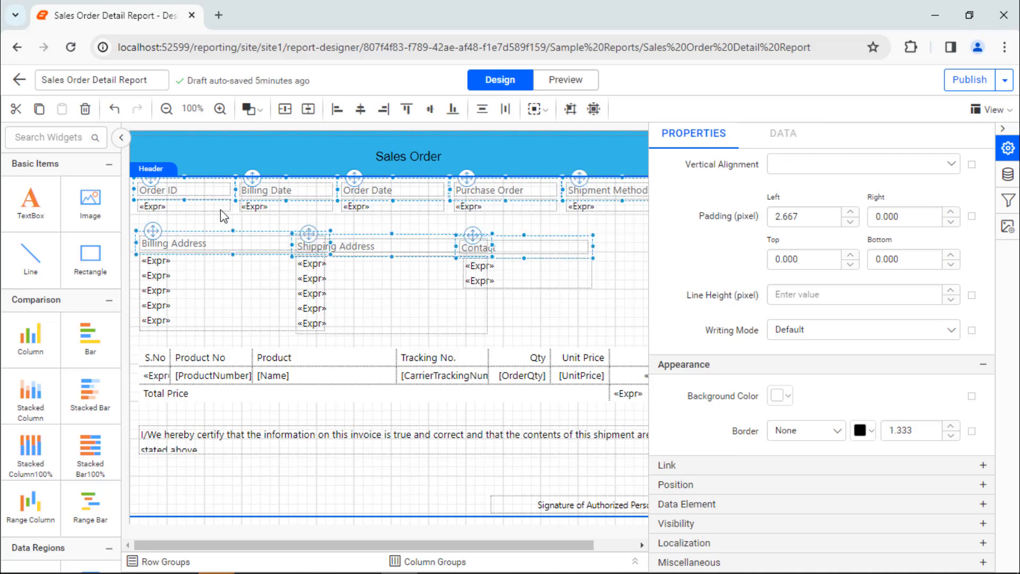
{"action": "left_click", "coordinate": [225, 211], "text": "ctrl"}
{"action": "left_click", "coordinate": [296, 211], "text": "ctrl"}
{"action": "left_click", "coordinate": [370, 212], "text": "ctrl"}
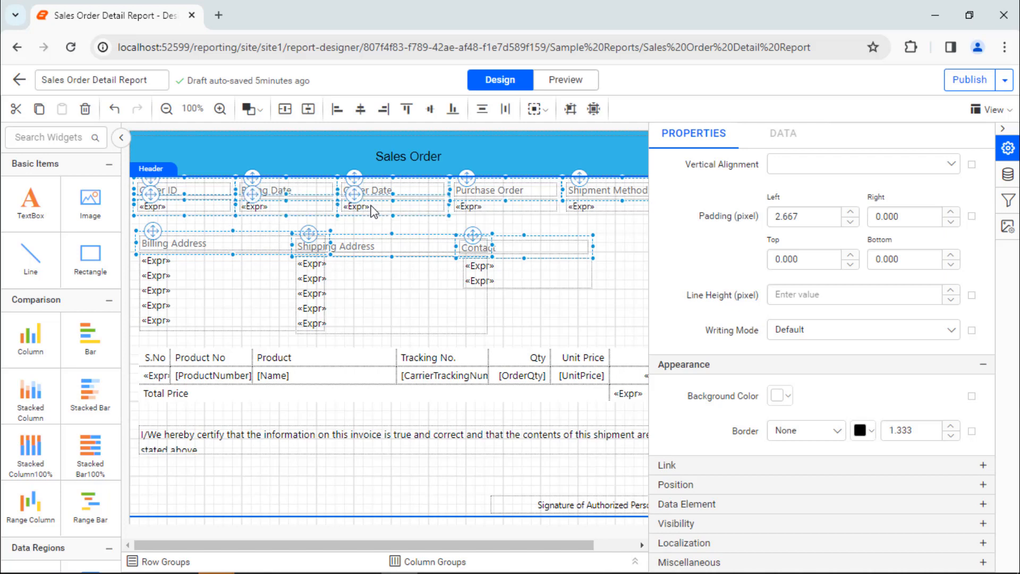
{"action": "left_click", "coordinate": [470, 207], "text": "ctrl"}
{"action": "left_click", "coordinate": [611, 211], "text": "ctrl"}
{"action": "left_click", "coordinate": [291, 274], "text": "ctrl"}
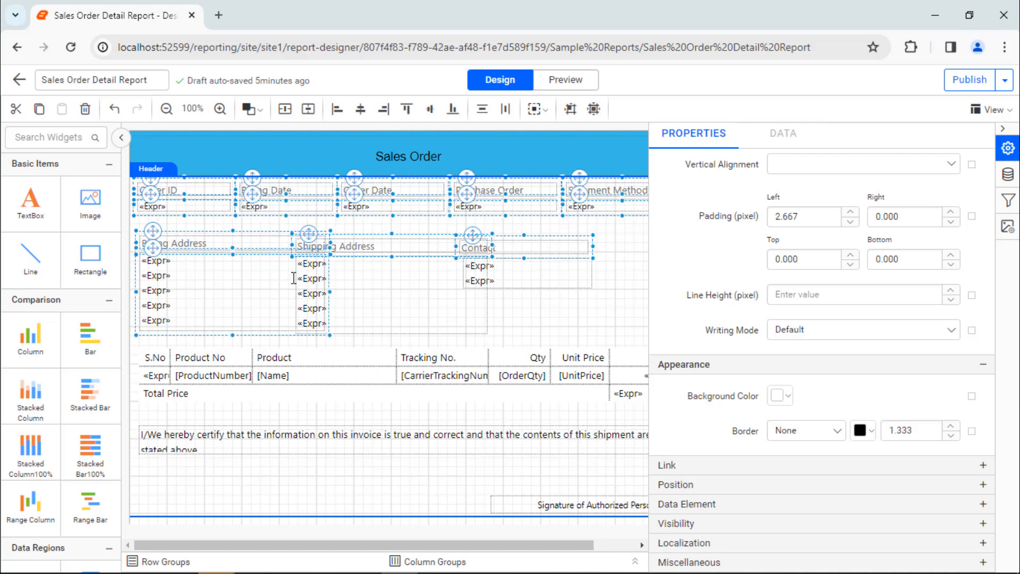
{"action": "left_click", "coordinate": [366, 278], "text": "ctrl"}
{"action": "left_click", "coordinate": [540, 280], "text": "ctrl"}
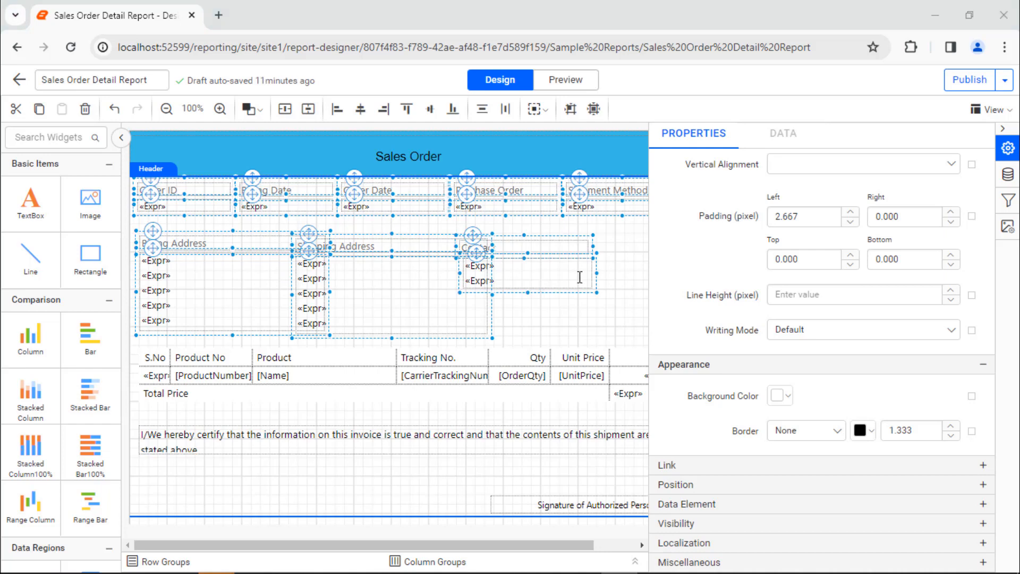
{"action": "left_click", "coordinate": [785, 398]}
{"action": "left_click", "coordinate": [842, 329]}
{"action": "key", "text": "ctrl+v"}
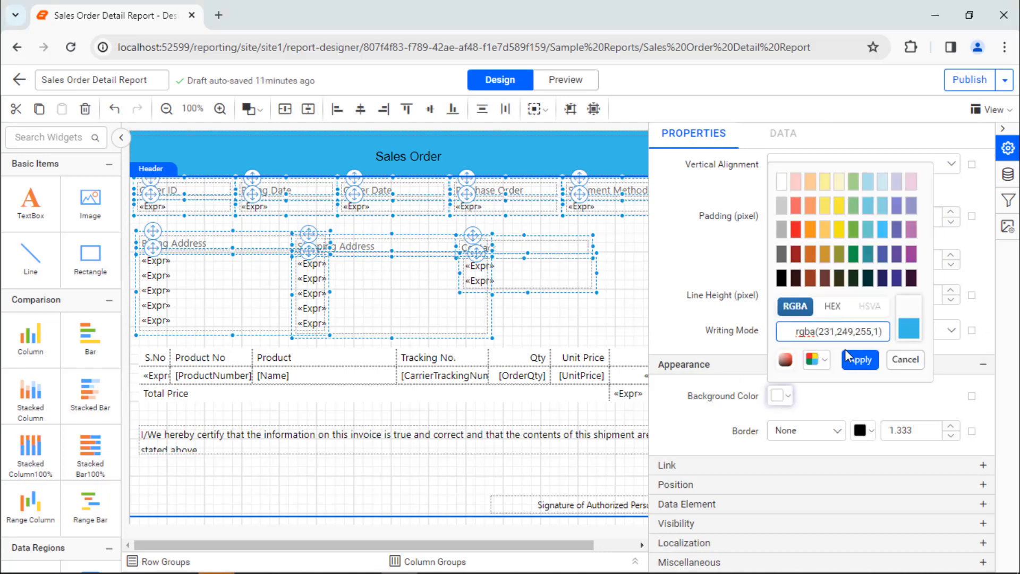
{"action": "left_click", "coordinate": [860, 360]}
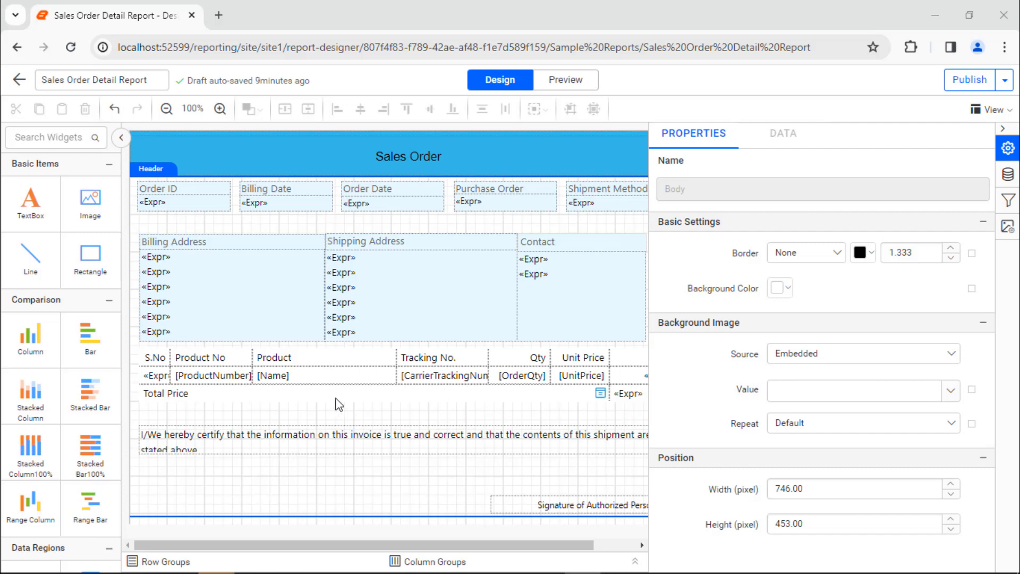
Set the background color of the product details table's header row to rgba(41,171,226,1).
{"action": "left_click", "coordinate": [155, 360]}
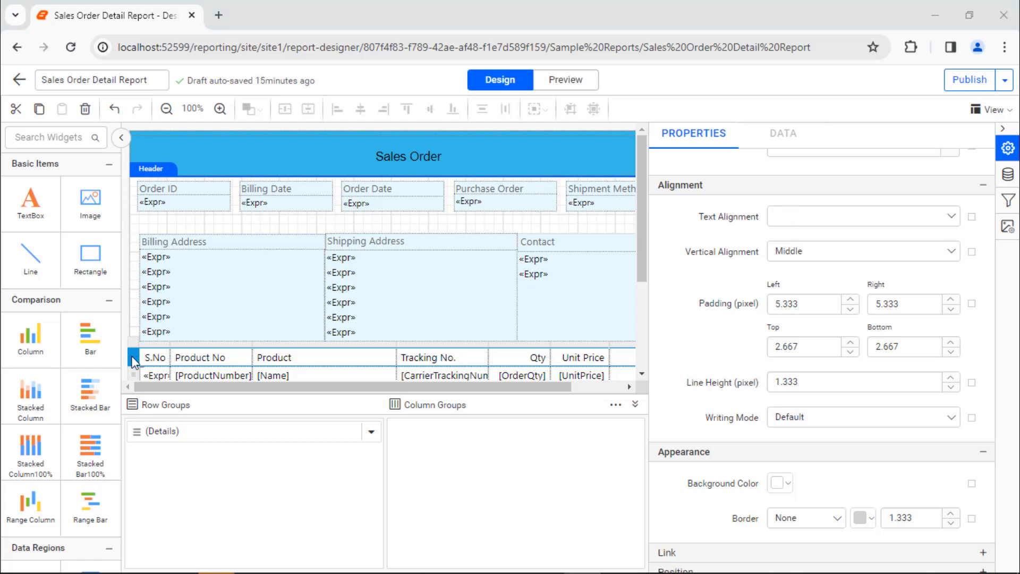
{"action": "left_click", "coordinate": [779, 483]}
{"action": "left_click", "coordinate": [869, 418]}
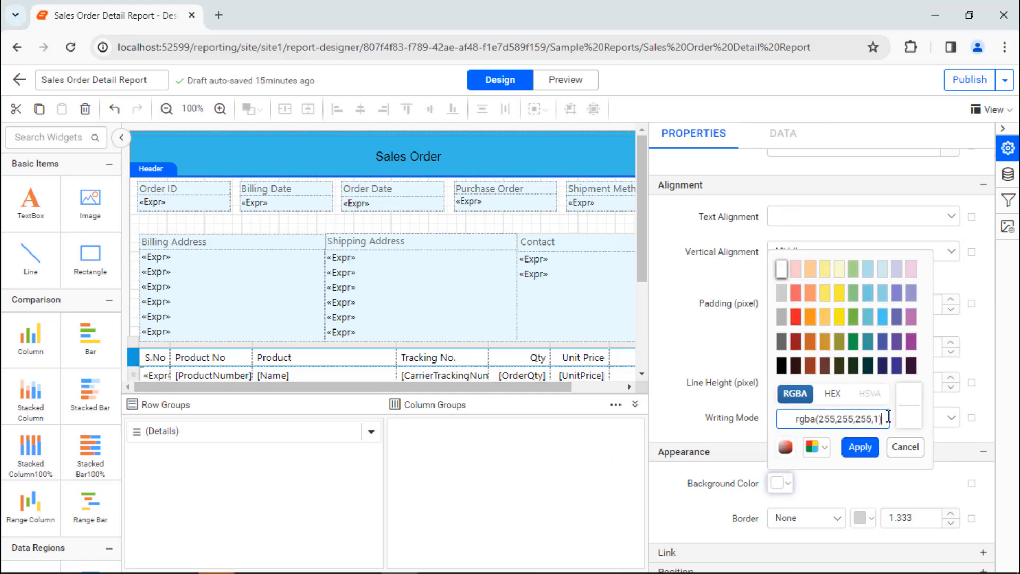
{"action": "key", "text": "ctrl+a"}
{"action": "type", "text": "rgba(41,171,226,1)"}
{"action": "left_click", "coordinate": [859, 447]}
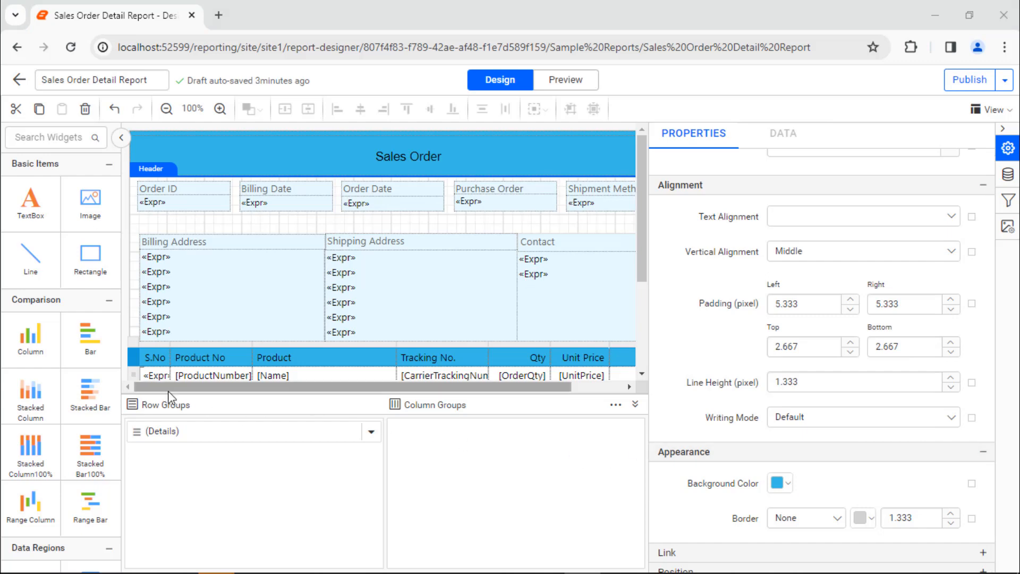
Set the table detail row's background color expression to =IIf(RowNumber(Nothing) Mod 2 = 0, "#E7F9FF", "White") and preview the report.
{"action": "left_click", "coordinate": [134, 375]}
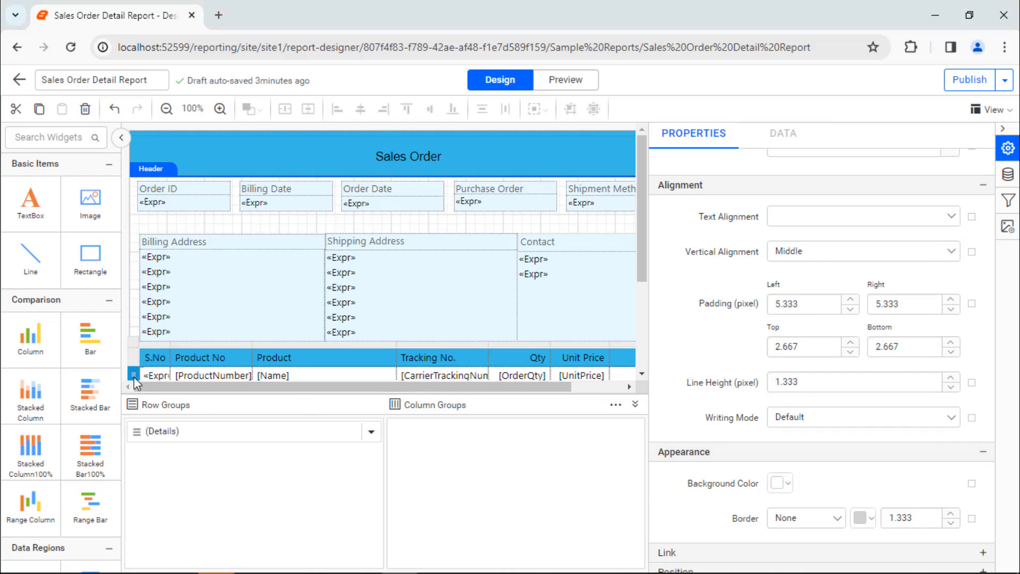
{"action": "left_click", "coordinate": [971, 485]}
{"action": "left_click", "coordinate": [925, 528]}
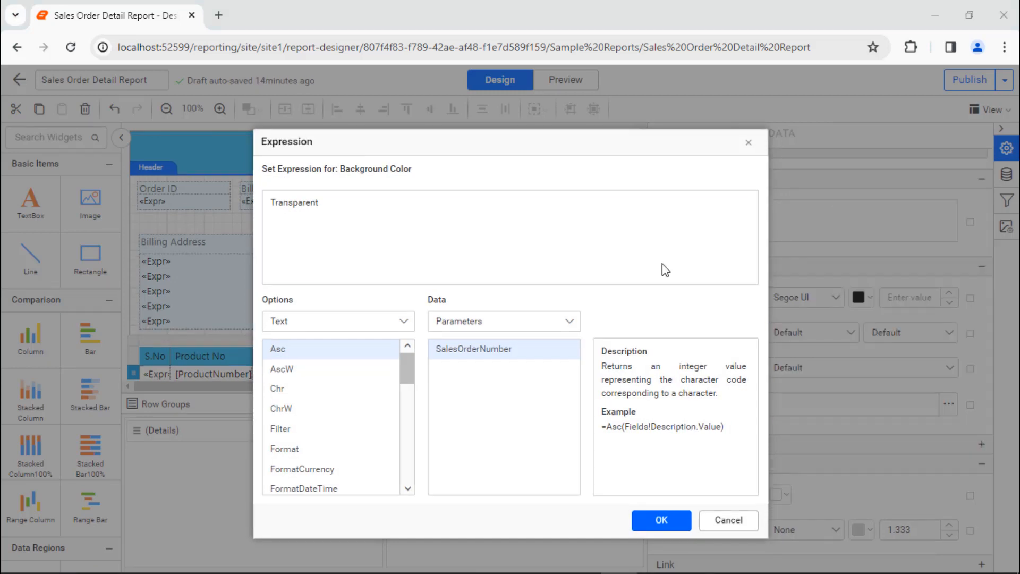
{"action": "left_click", "coordinate": [662, 263]}
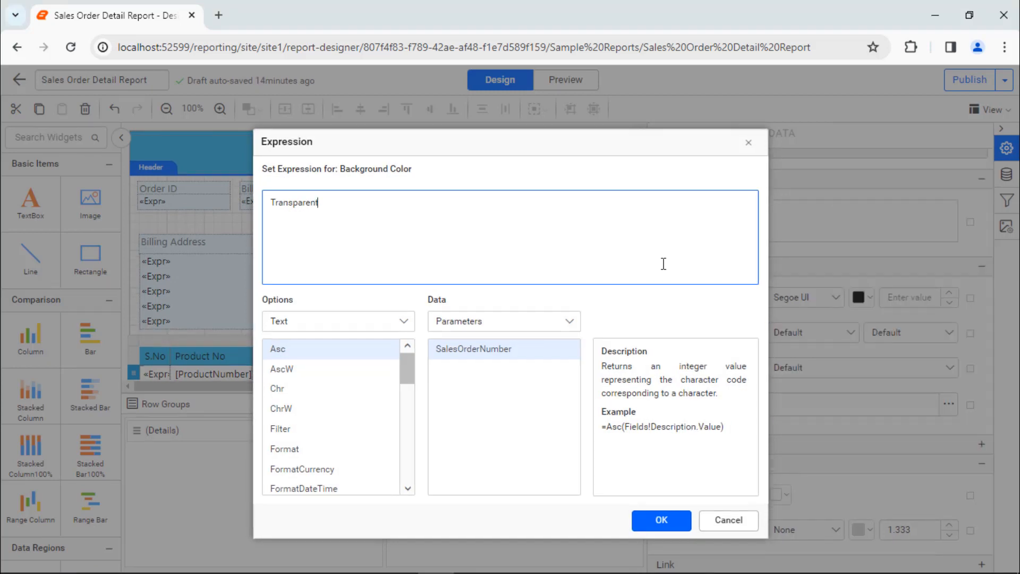
{"action": "key", "text": "ctrl+a"}
{"action": "type", "text": "=IIf(RowNumber(Nothing) Mod 2 = 0, \"#E7F9FF\", \"White\")"}
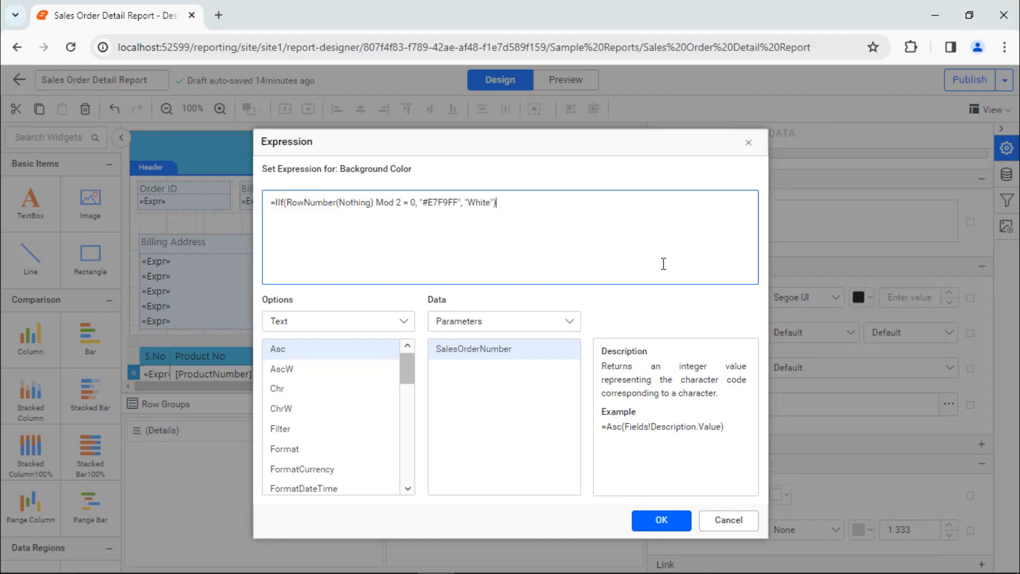
{"action": "left_click", "coordinate": [658, 520]}
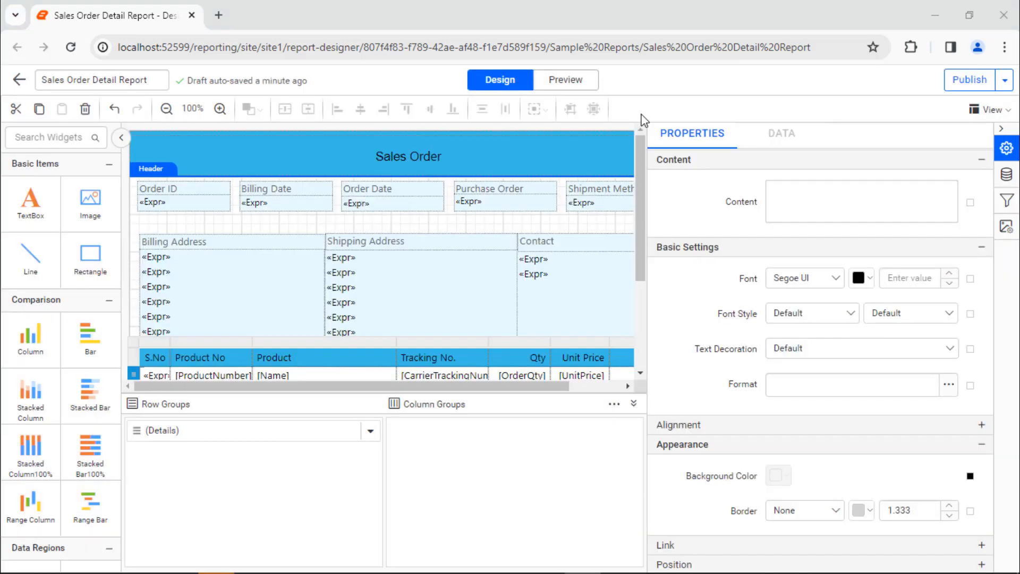
{"action": "left_click", "coordinate": [580, 80]}
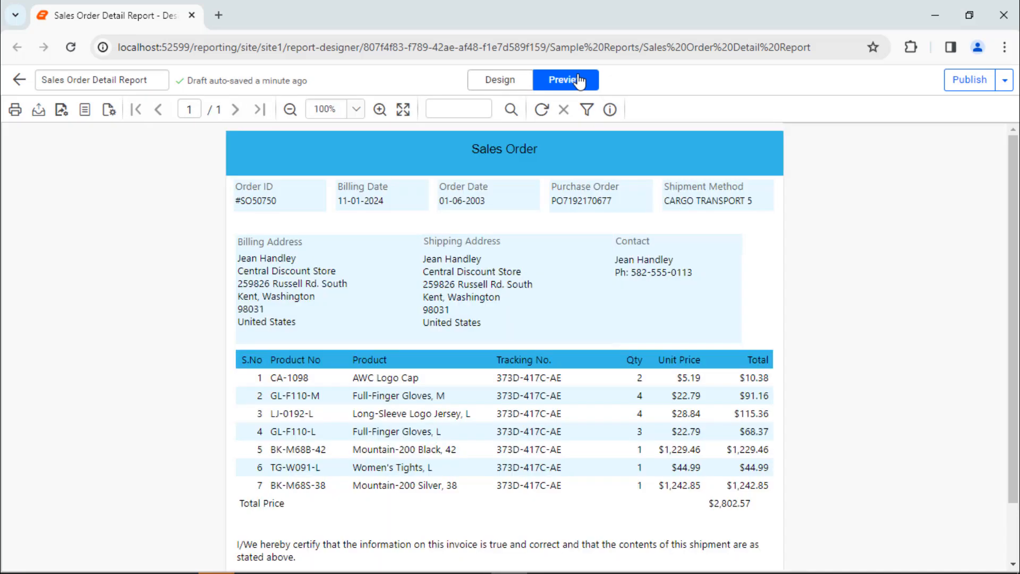
{"action": "left_click", "coordinate": [509, 80]}
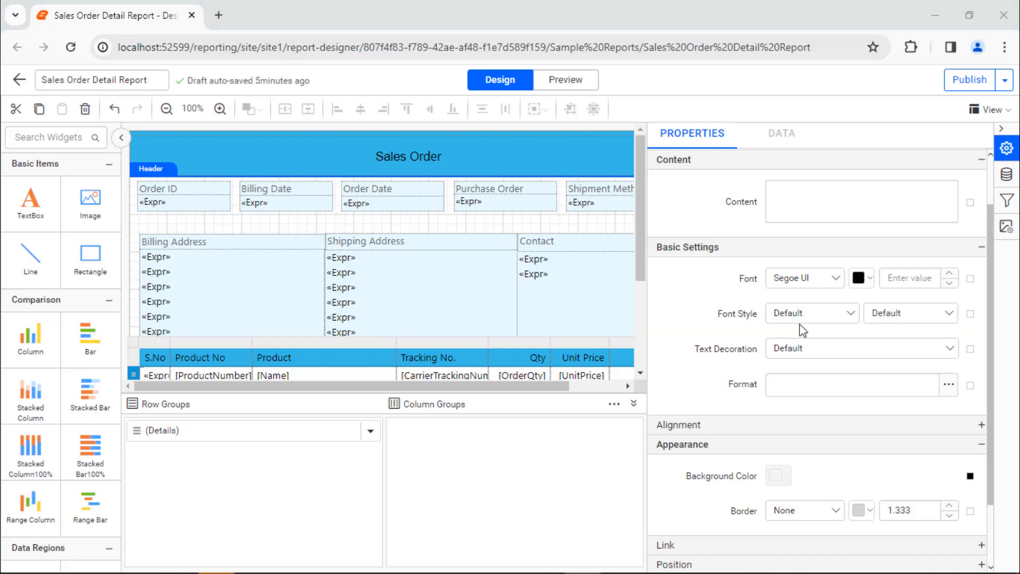
Change the Sales Order title's font to Segoe UI.
{"action": "left_click", "coordinate": [534, 154]}
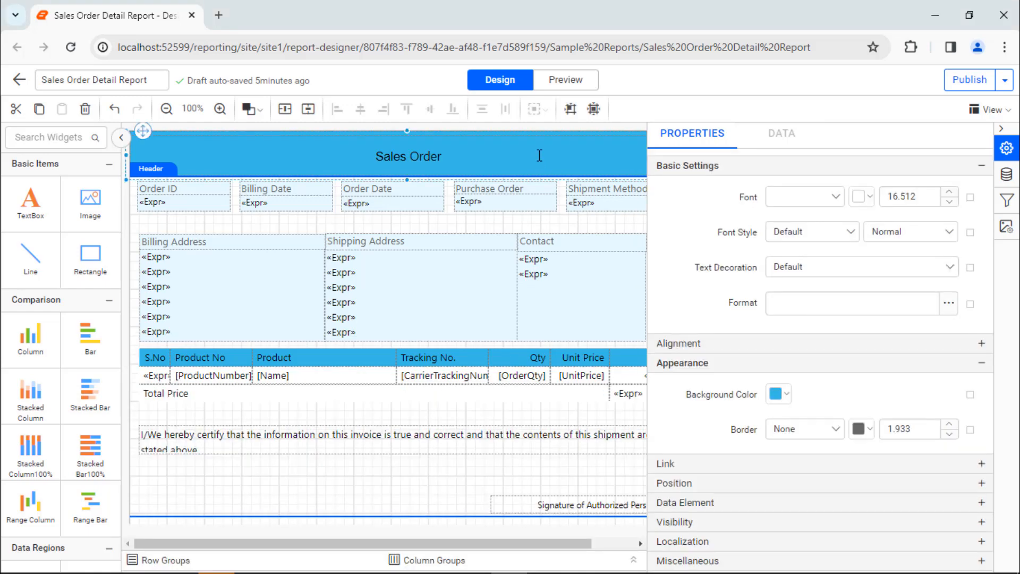
{"action": "left_click", "coordinate": [833, 199]}
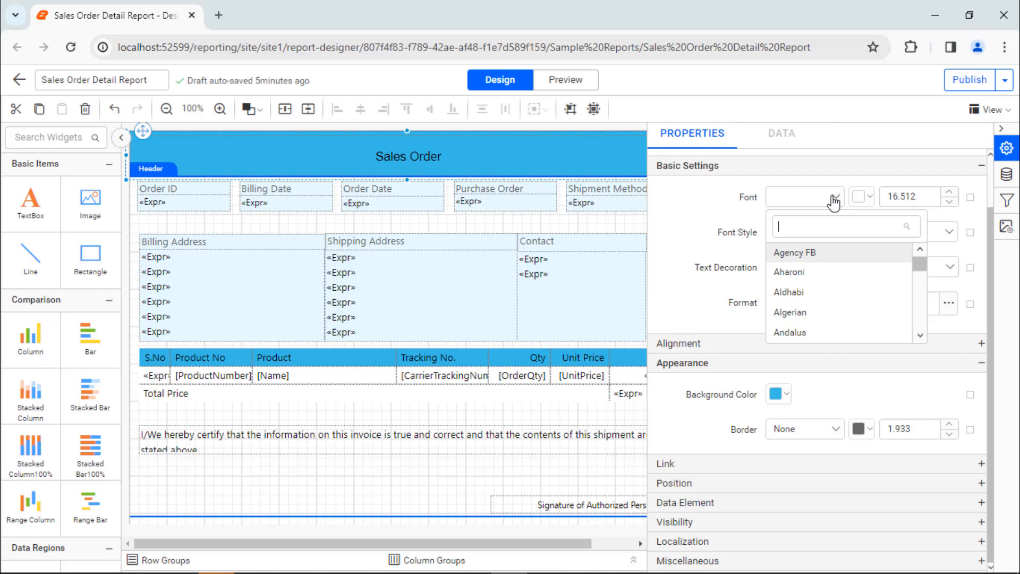
{"action": "type", "text": "sego"}
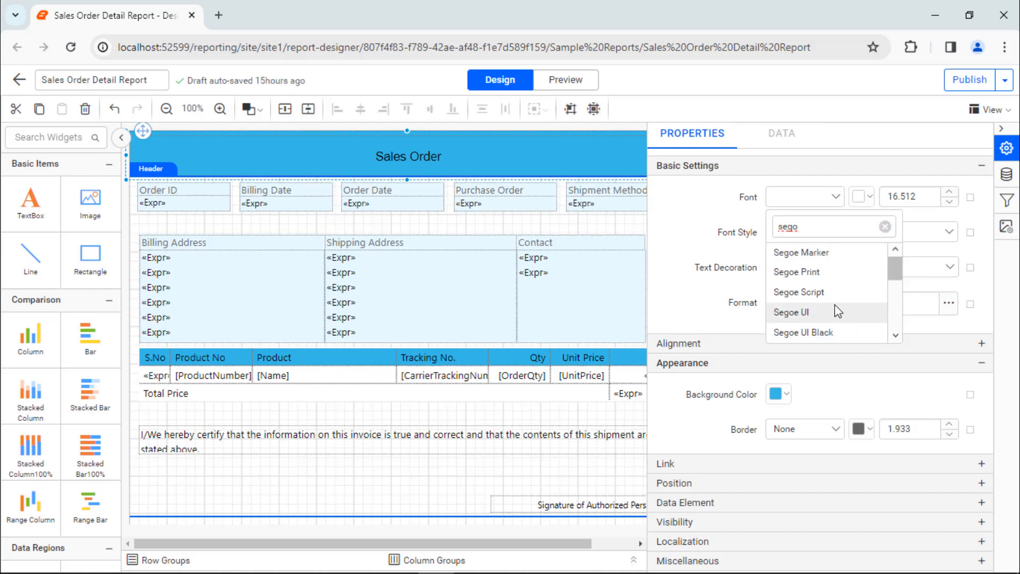
{"action": "left_click", "coordinate": [838, 311]}
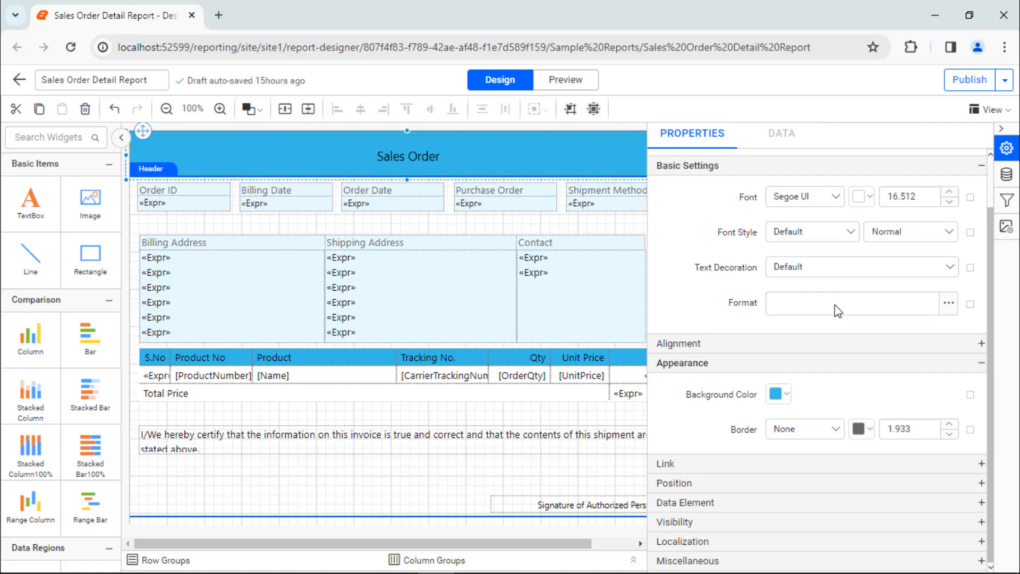
Change the font of the table's Total Price row to Segoe UI Black.
{"action": "left_click", "coordinate": [383, 372]}
{"action": "scroll", "coordinate": [143, 382], "scroll_direction": "down", "scroll_amount": 1}
{"action": "left_click", "coordinate": [135, 320]}
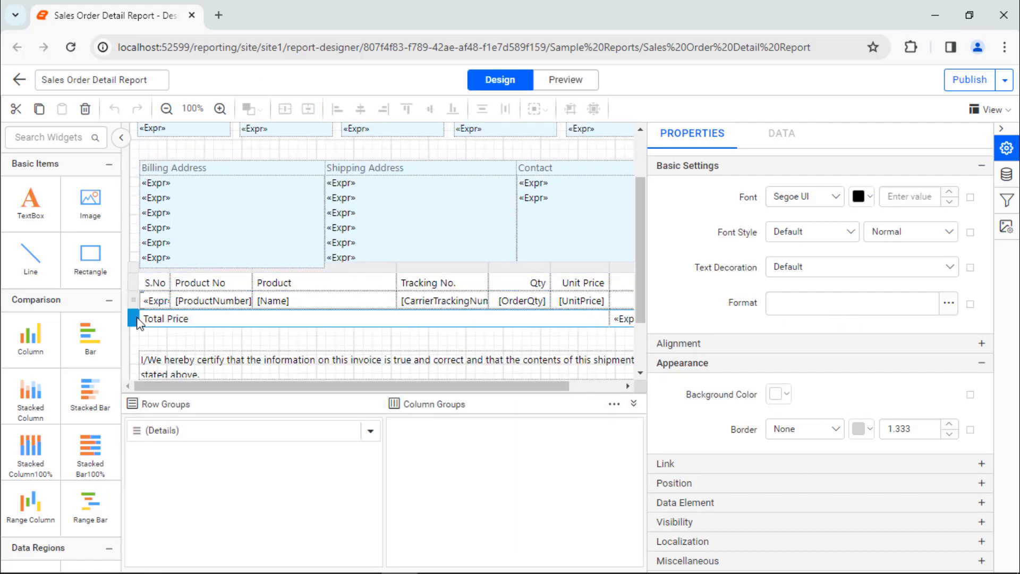
{"action": "left_click", "coordinate": [830, 201]}
{"action": "left_click", "coordinate": [834, 322]}
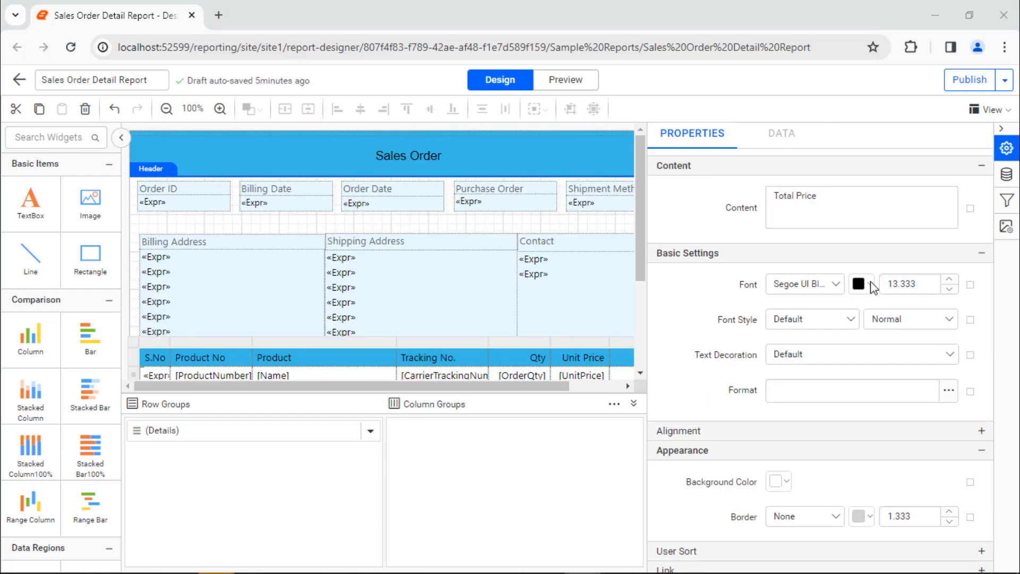
Set the Sales Order title's font color to white.
{"action": "left_click", "coordinate": [572, 164]}
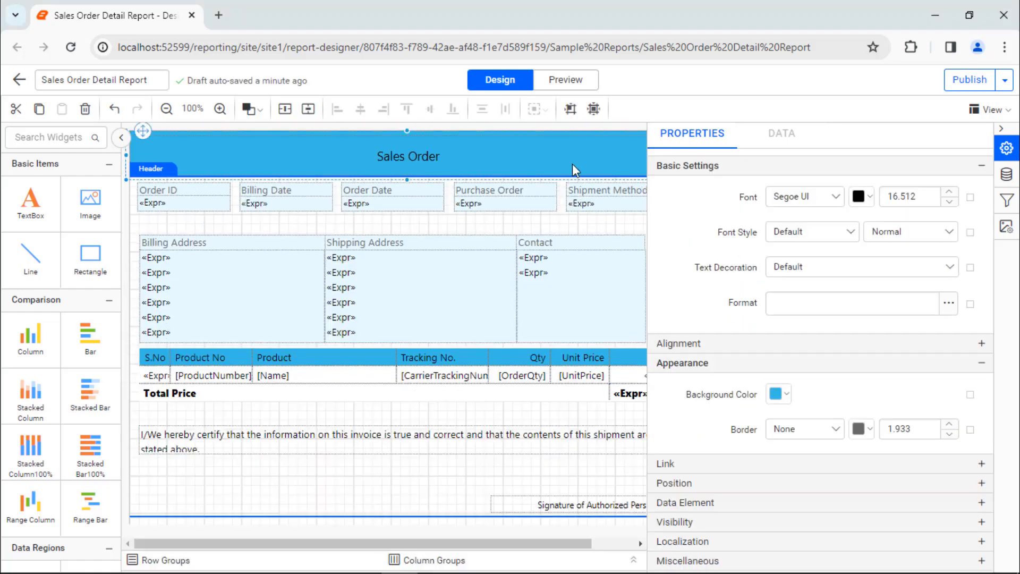
{"action": "left_click", "coordinate": [861, 196]}
{"action": "left_click", "coordinate": [866, 233]}
{"action": "left_click", "coordinate": [943, 410]}
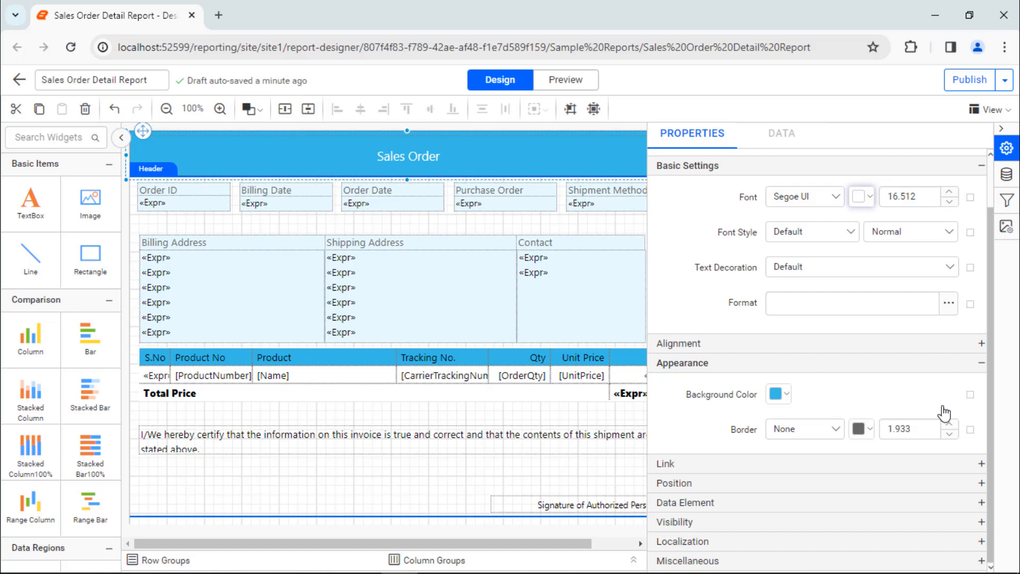
Set the font color of the table's header row to white.
{"action": "left_click", "coordinate": [135, 359]}
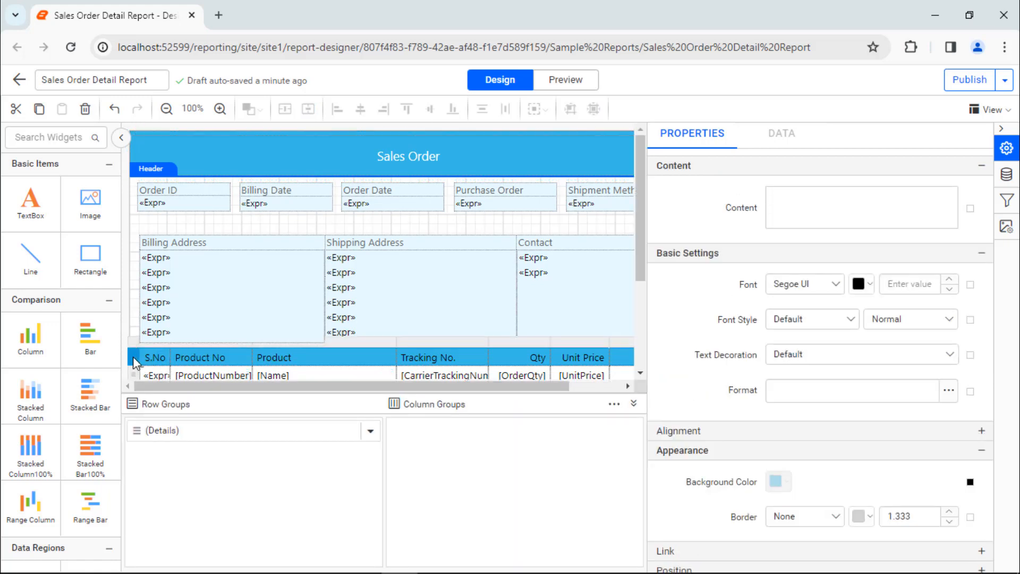
{"action": "left_click", "coordinate": [864, 284]}
{"action": "left_click", "coordinate": [864, 316]}
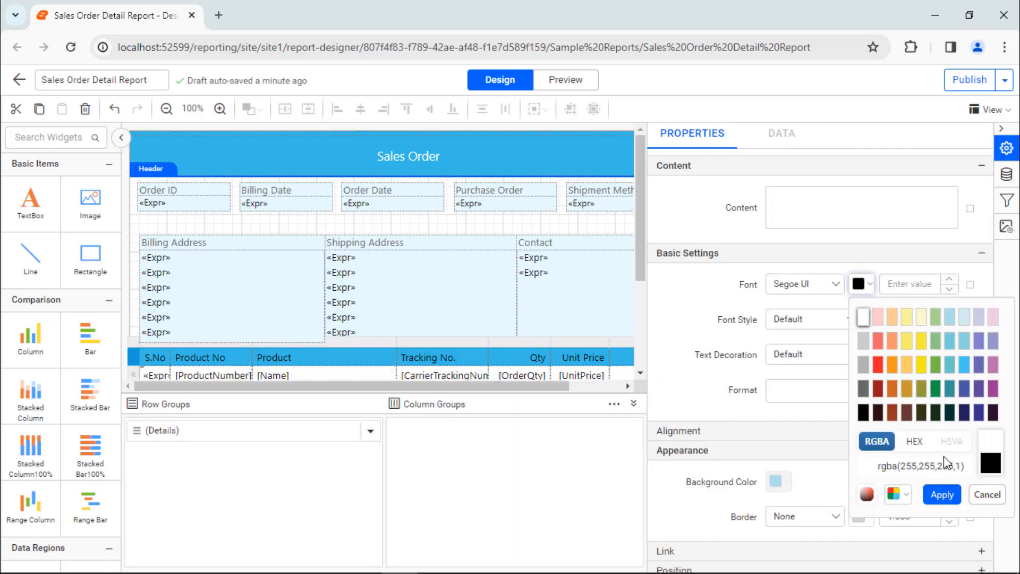
{"action": "left_click", "coordinate": [942, 494]}
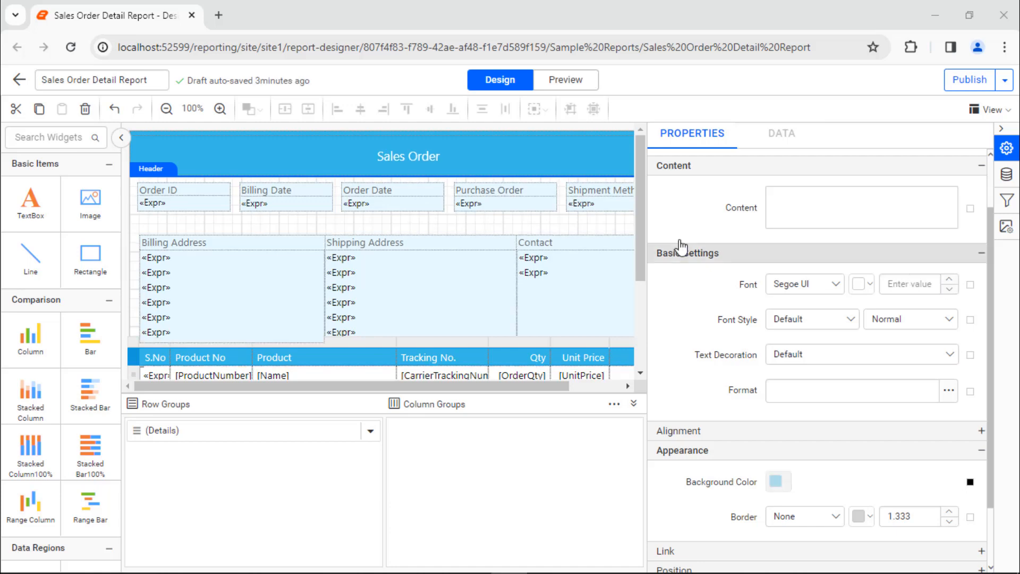
Set the Sales Order title's font size to 18.512.
{"action": "left_click", "coordinate": [460, 165]}
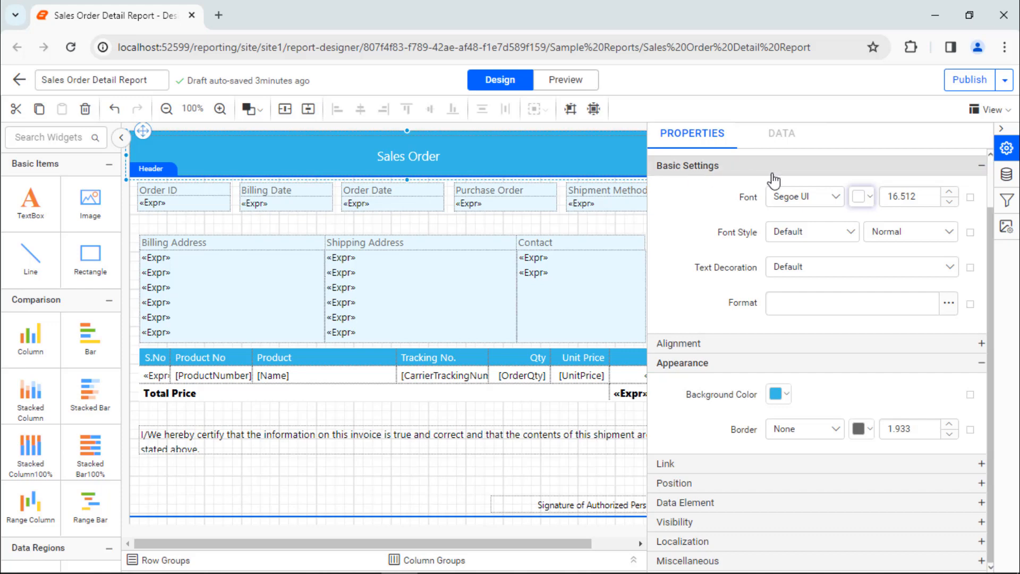
{"action": "left_click", "coordinate": [949, 192]}
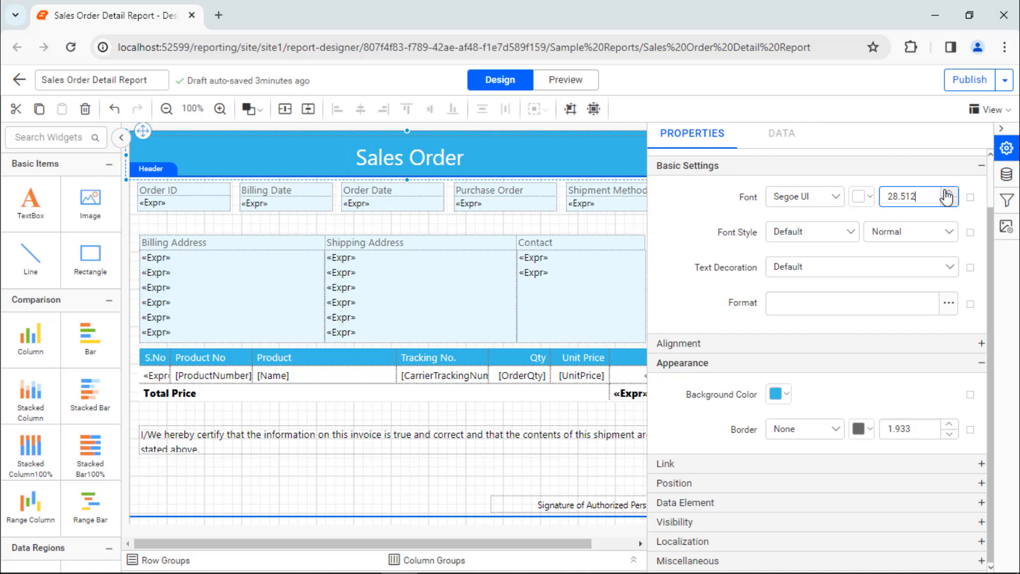
{"action": "left_click", "coordinate": [948, 206]}
{"action": "left_click", "coordinate": [948, 204]}
{"action": "left_click", "coordinate": [948, 205]}
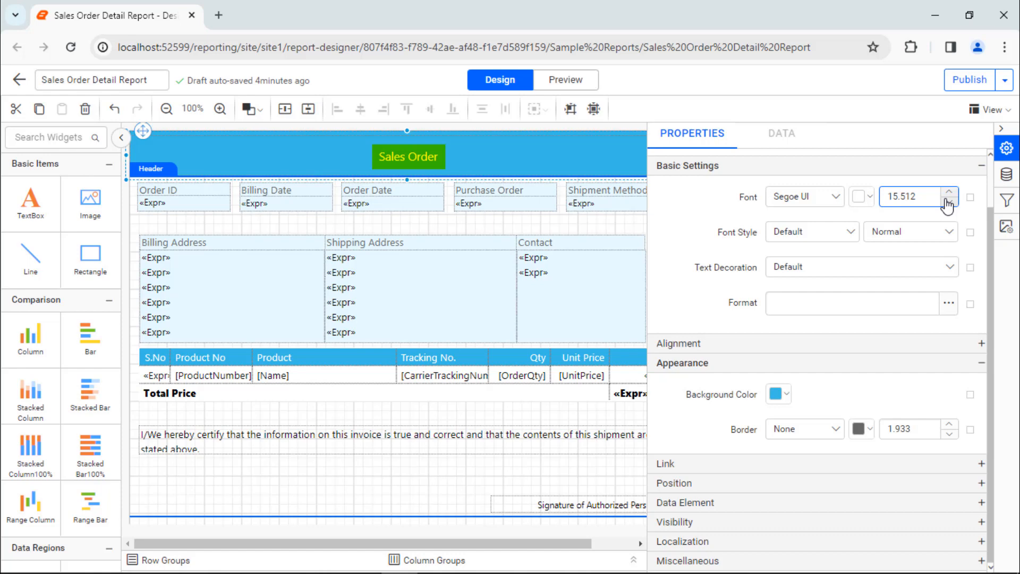
{"action": "double_click", "coordinate": [925, 196]}
{"action": "type", "text": "18.5"}
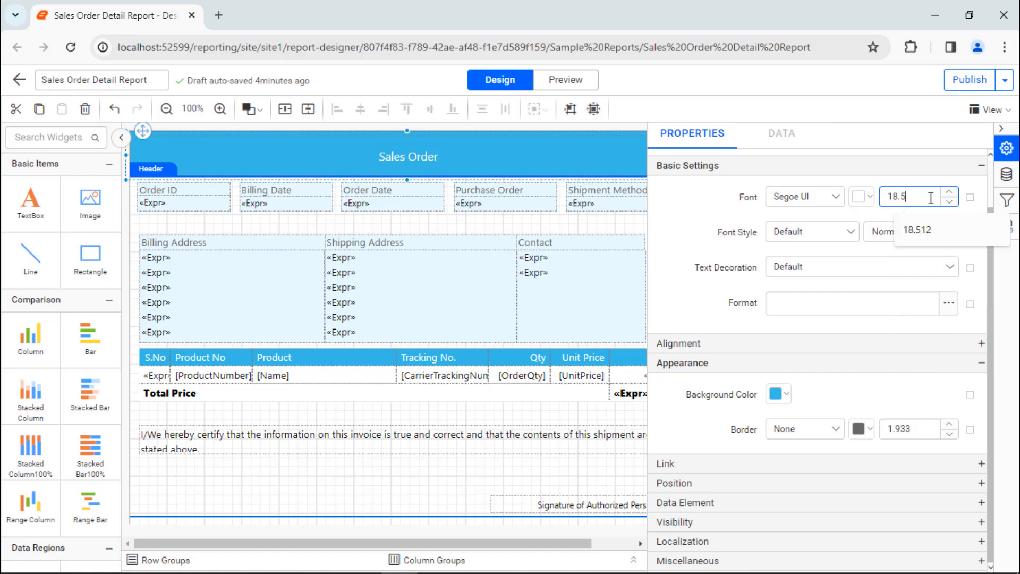
{"action": "left_click", "coordinate": [918, 227]}
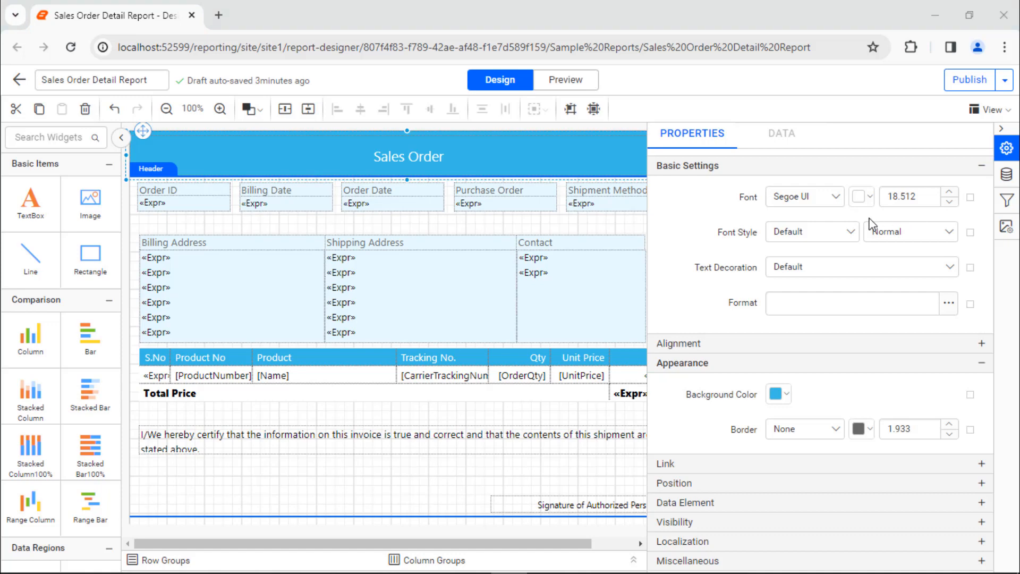
Try the Italic font style on the Sales Order title, and set the style to Normal.
{"action": "left_click", "coordinate": [850, 233]}
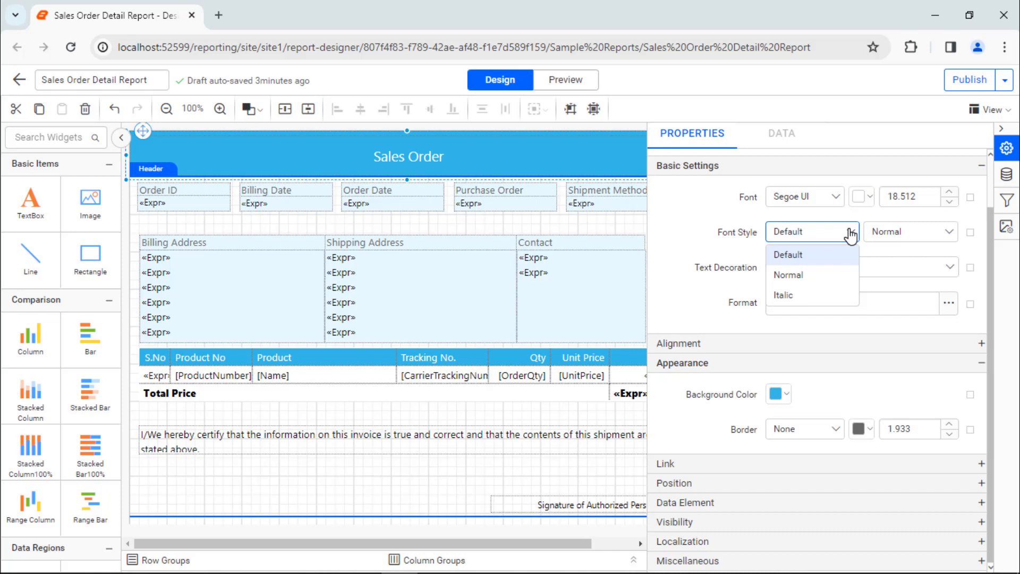
{"action": "left_click", "coordinate": [843, 294]}
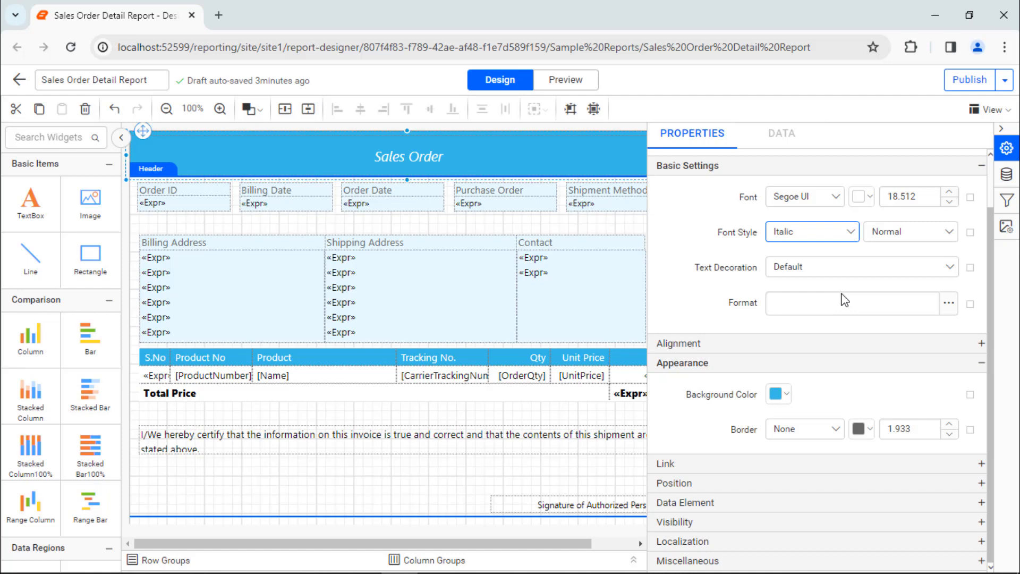
{"action": "left_click", "coordinate": [847, 234]}
{"action": "left_click", "coordinate": [846, 276]}
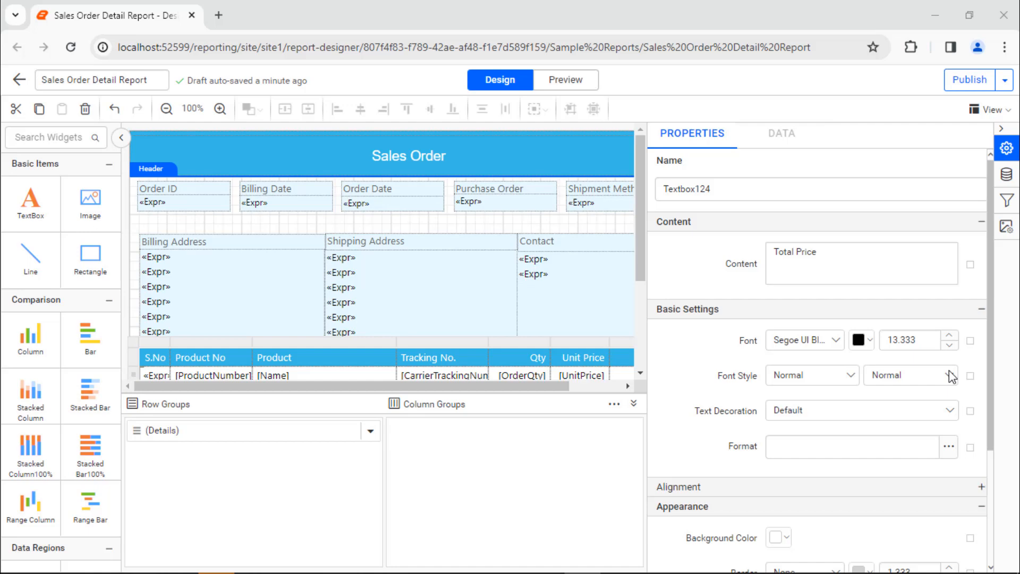
Try the Light font weight on the Order ID value text box, and set the weight to Bold.
{"action": "scroll", "coordinate": [951, 376], "scroll_direction": "down", "scroll_amount": 1}
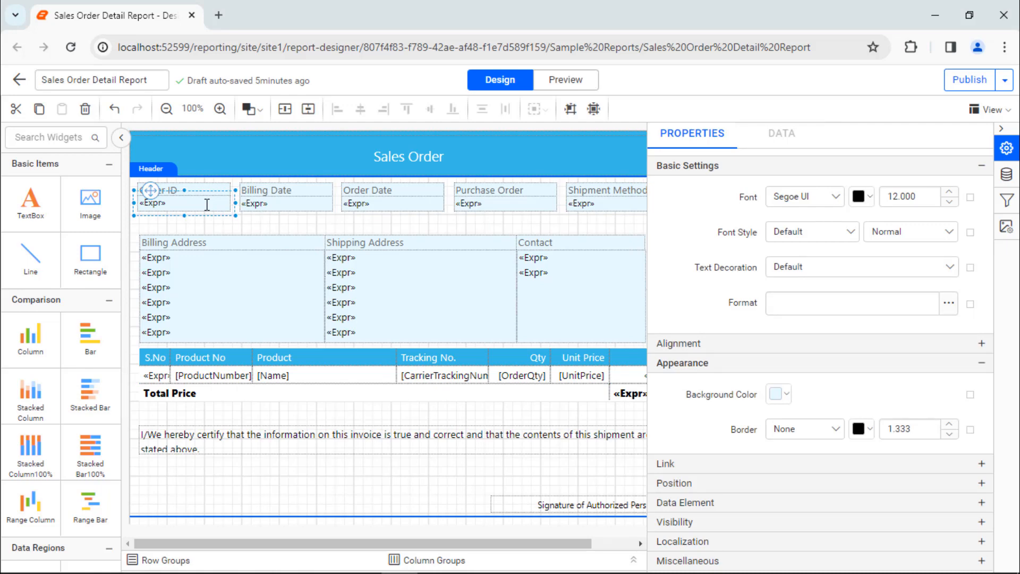
{"action": "left_click", "coordinate": [949, 232]}
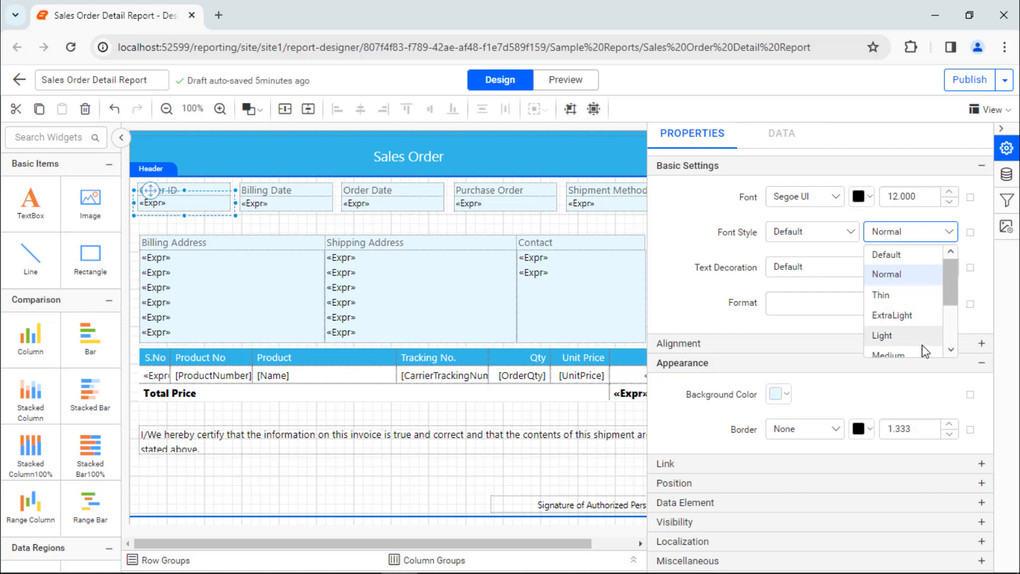
{"action": "left_click", "coordinate": [893, 335]}
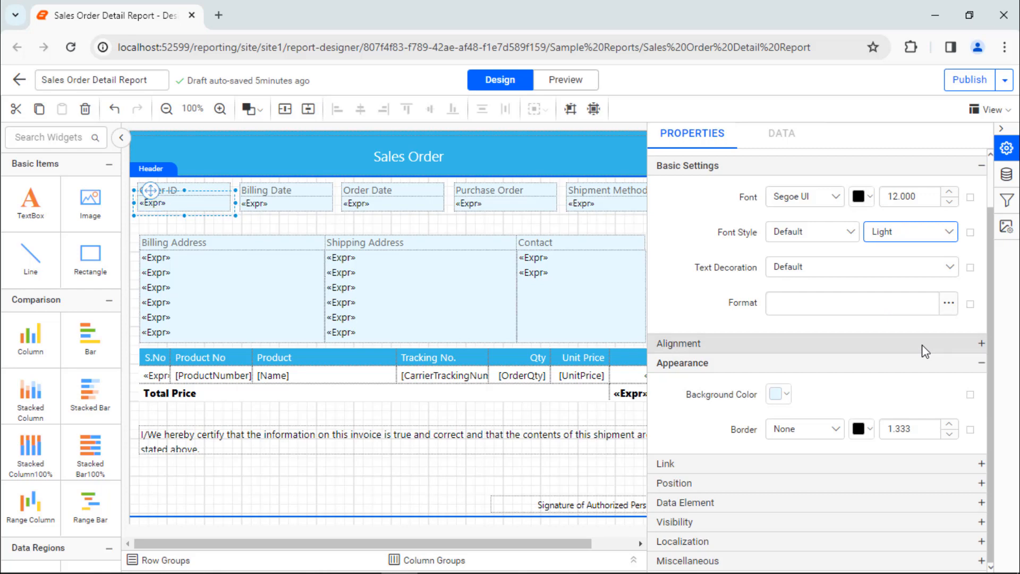
{"action": "left_click", "coordinate": [930, 232]}
{"action": "left_click", "coordinate": [927, 351]}
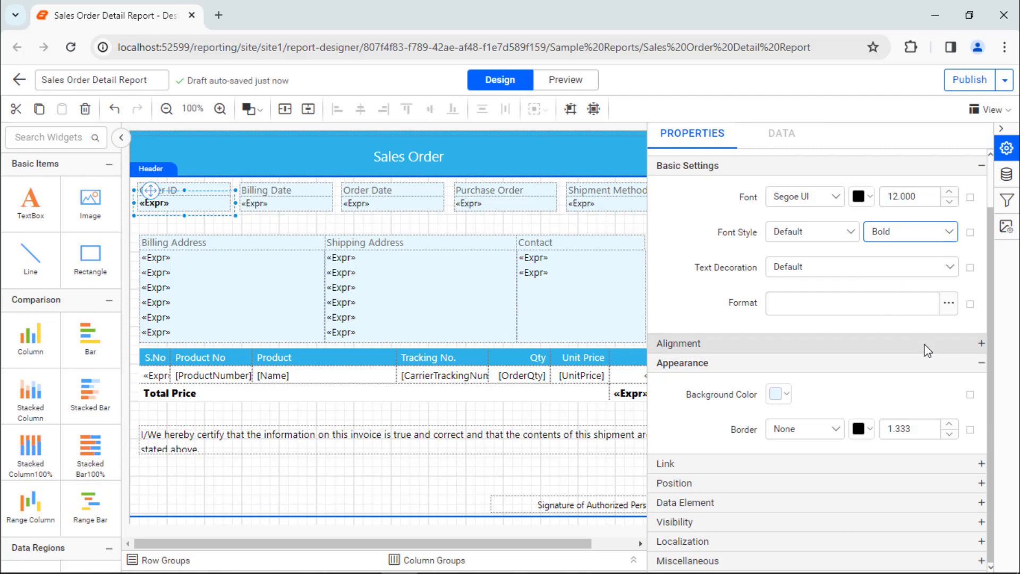
Set the font weight of the Billing Date, Order Date, Purchase Order and Shipment Method value text boxes to Bold.
{"action": "left_click", "coordinate": [265, 205]}
{"action": "left_click", "coordinate": [364, 204], "text": "ctrl"}
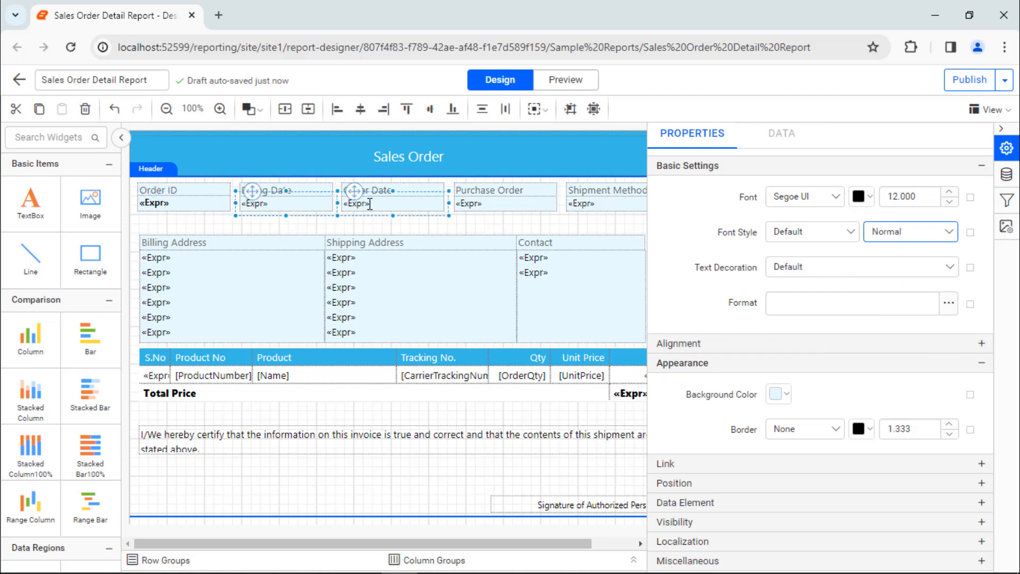
{"action": "left_click", "coordinate": [488, 204], "text": "ctrl"}
{"action": "left_click", "coordinate": [582, 201], "text": "ctrl"}
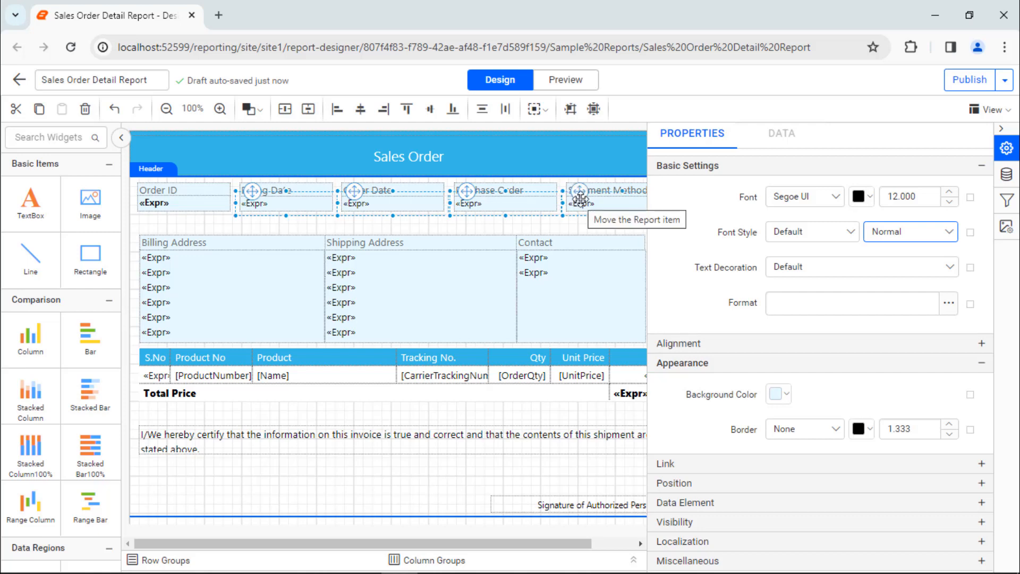
{"action": "left_click", "coordinate": [931, 232]}
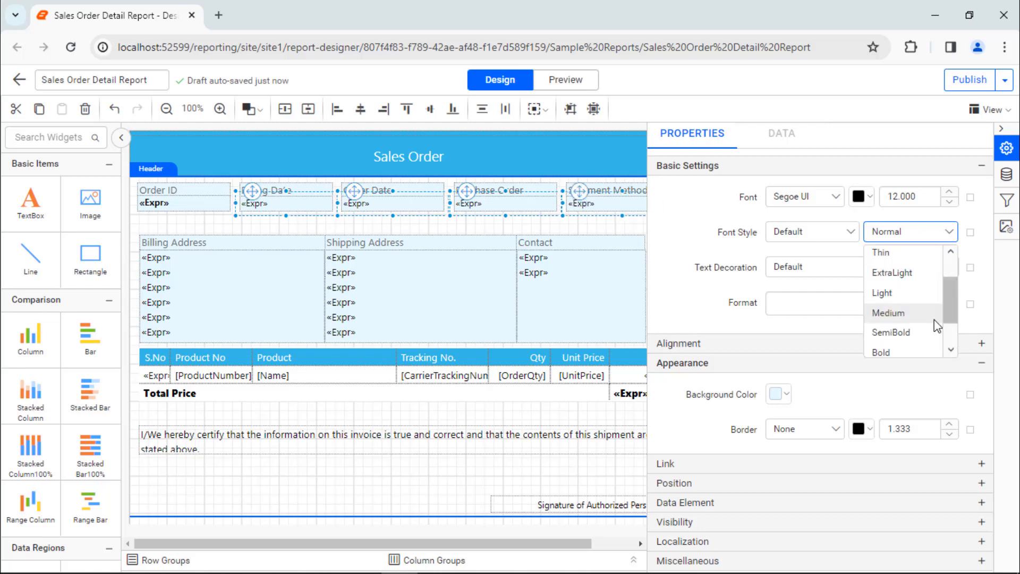
{"action": "left_click", "coordinate": [927, 351]}
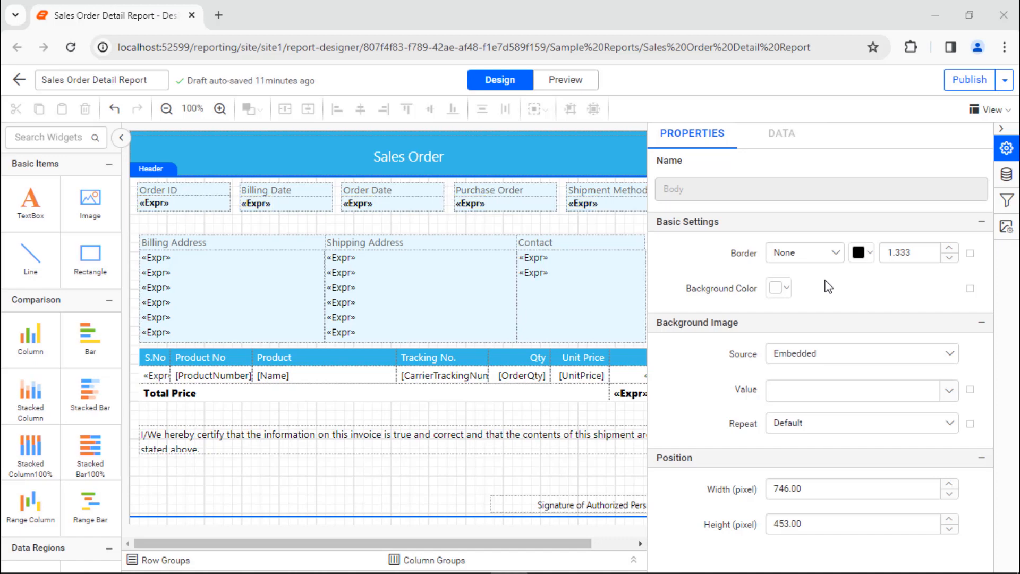
Set the font weight of the Billing Address, Shipping Address and Contact value text boxes to Bold and preview the report.
{"action": "left_click", "coordinate": [317, 302]}
{"action": "left_click", "coordinate": [359, 300], "text": "ctrl"}
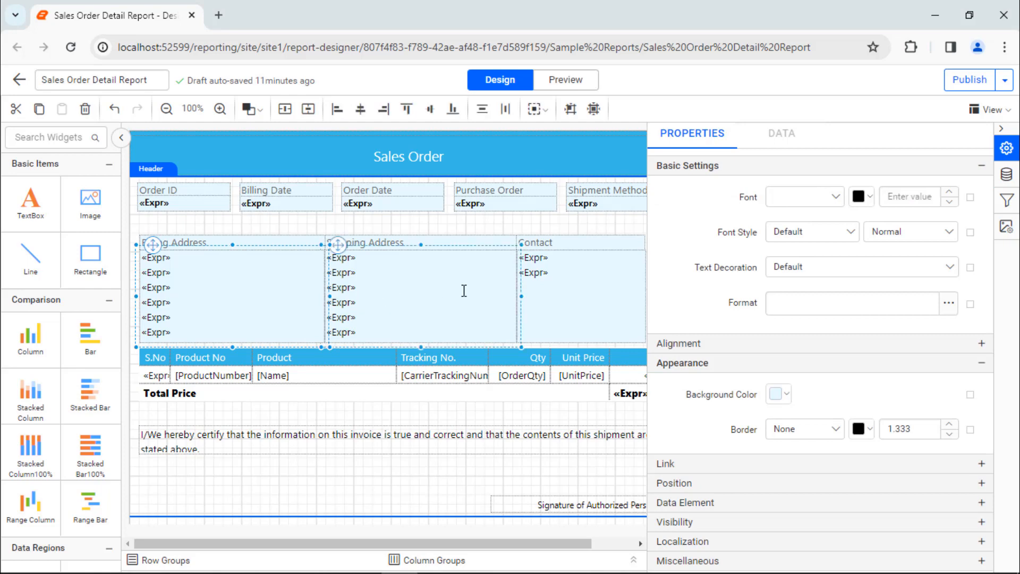
{"action": "left_click", "coordinate": [538, 284], "text": "ctrl"}
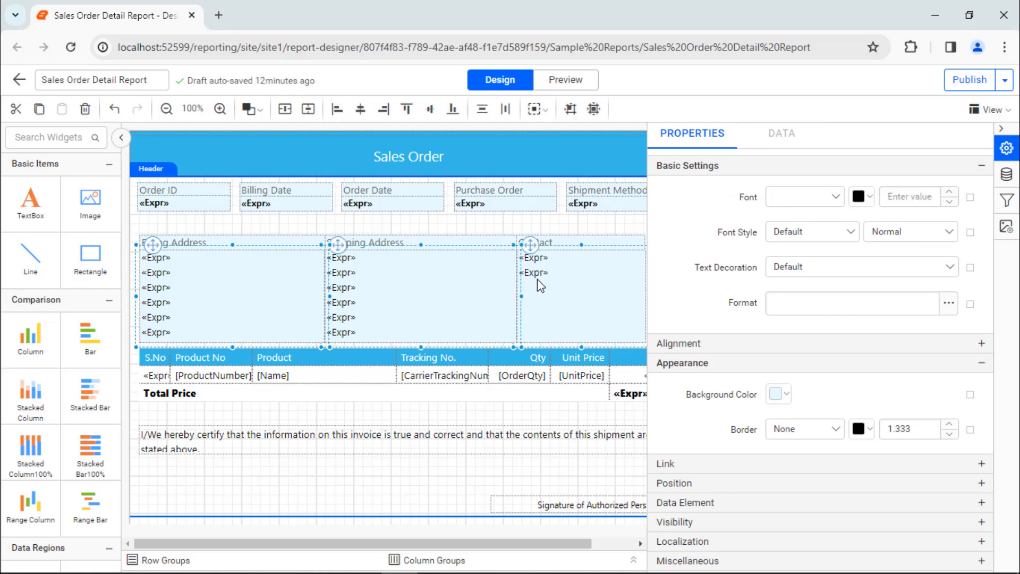
{"action": "left_click", "coordinate": [948, 232]}
{"action": "left_click", "coordinate": [932, 351]}
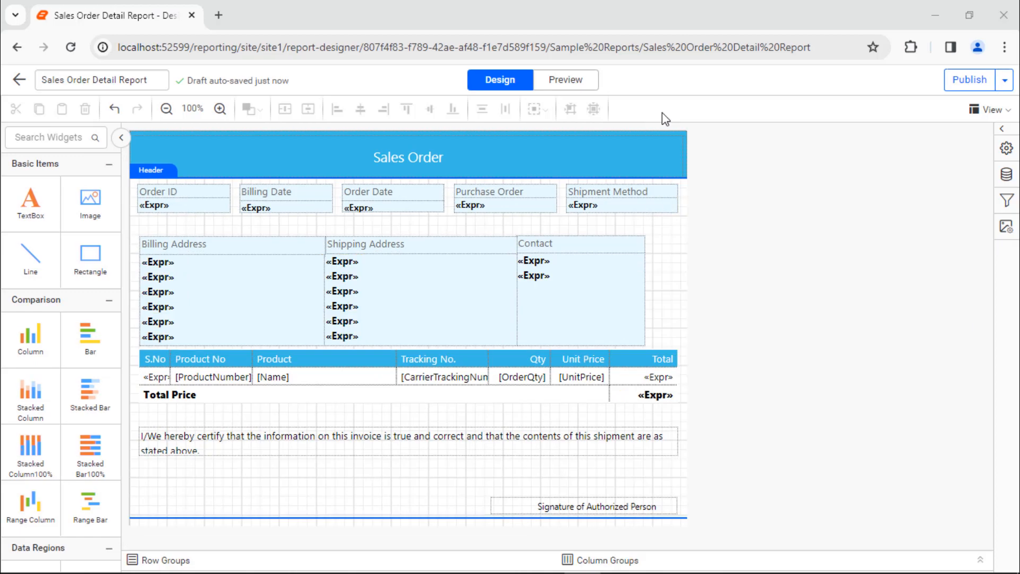
{"action": "left_click", "coordinate": [557, 79]}
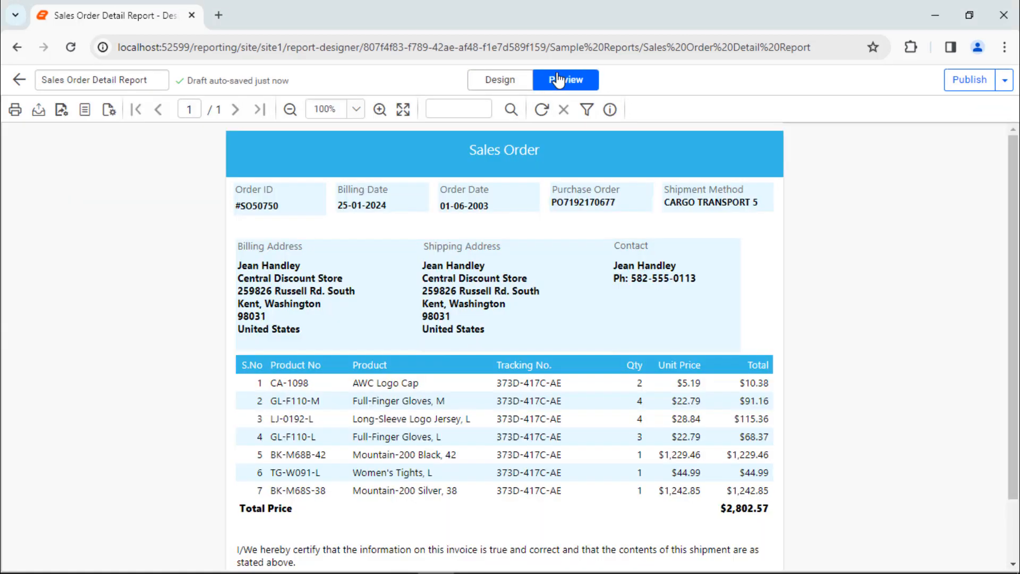